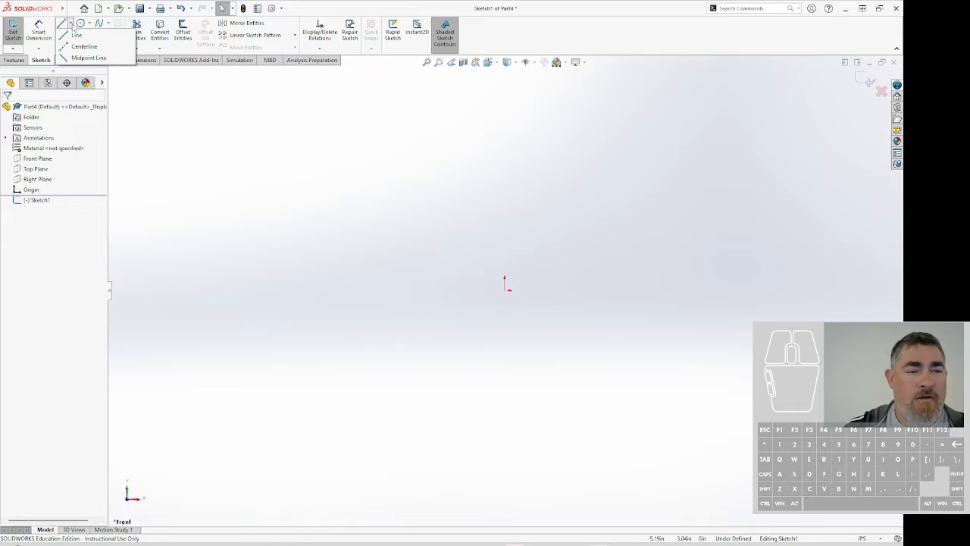
click(89, 24)
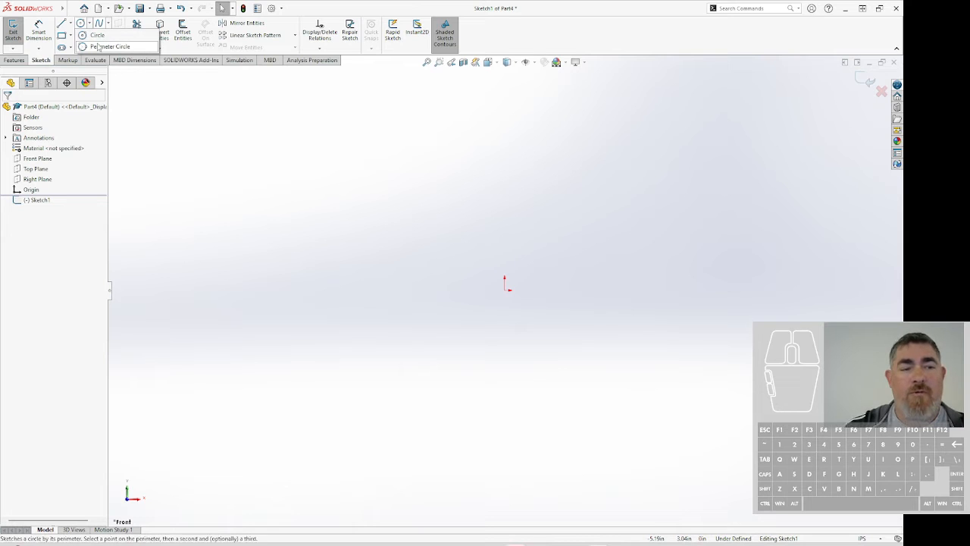
click(71, 36)
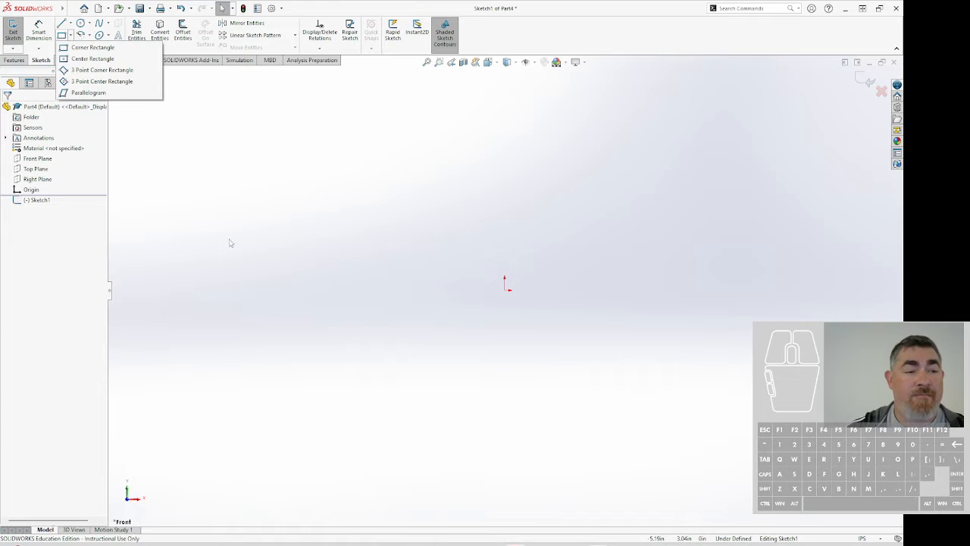
click(71, 48)
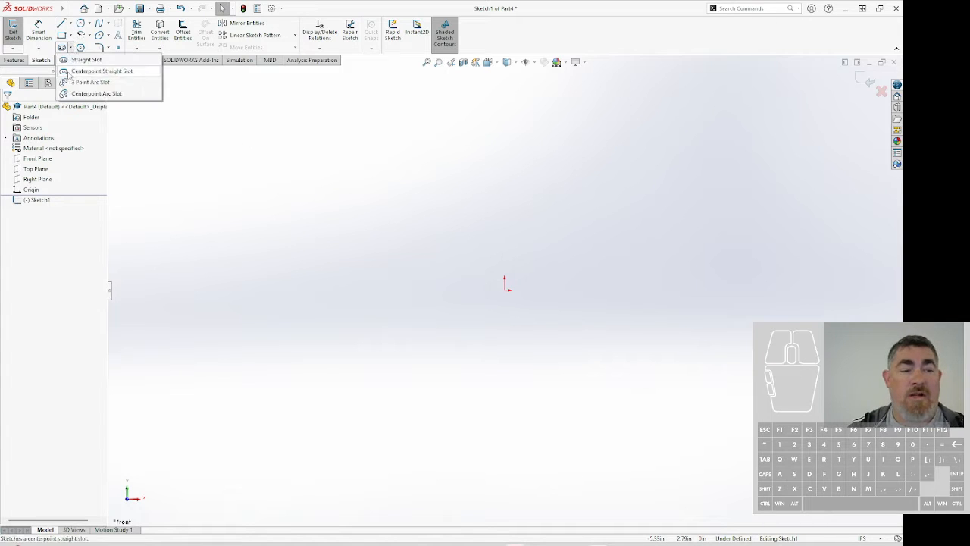
click(89, 23)
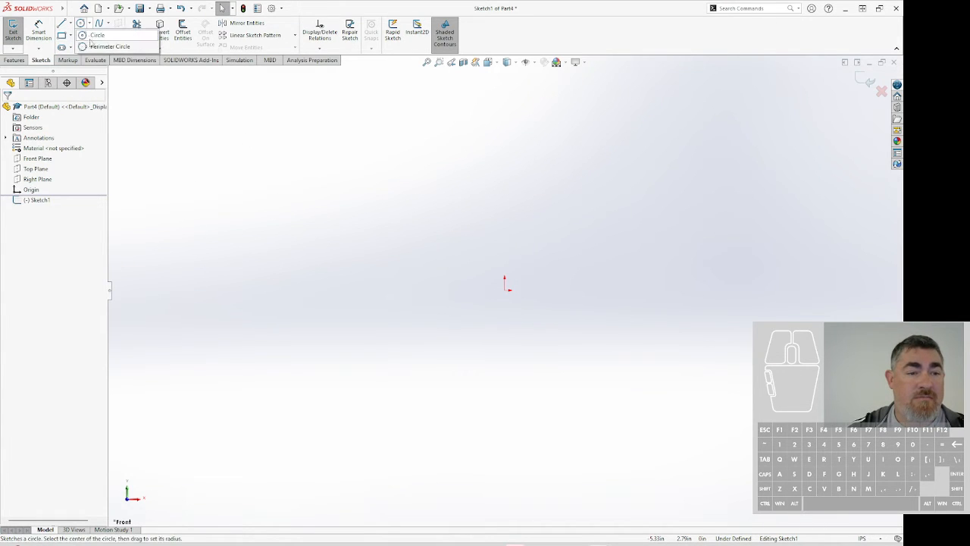
click(206, 129)
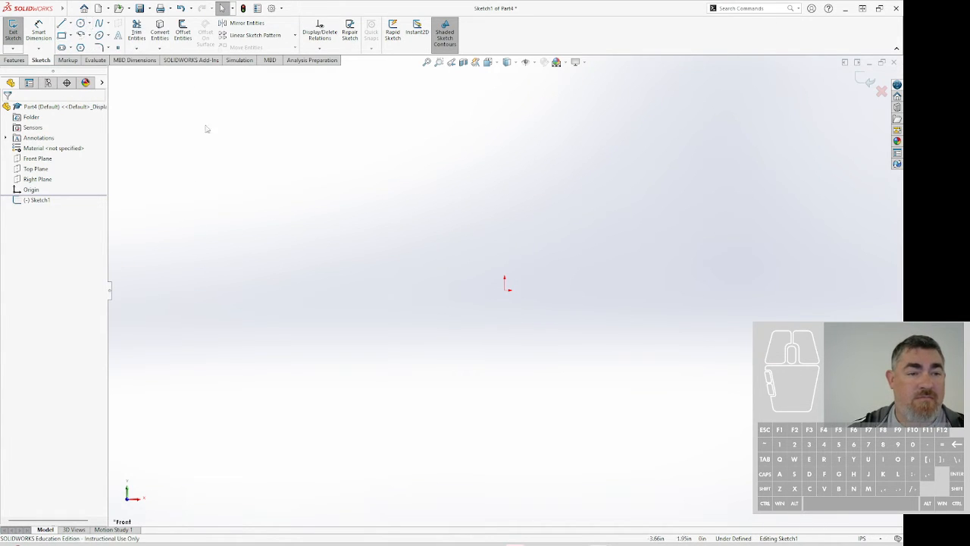
click(109, 25)
click(246, 164)
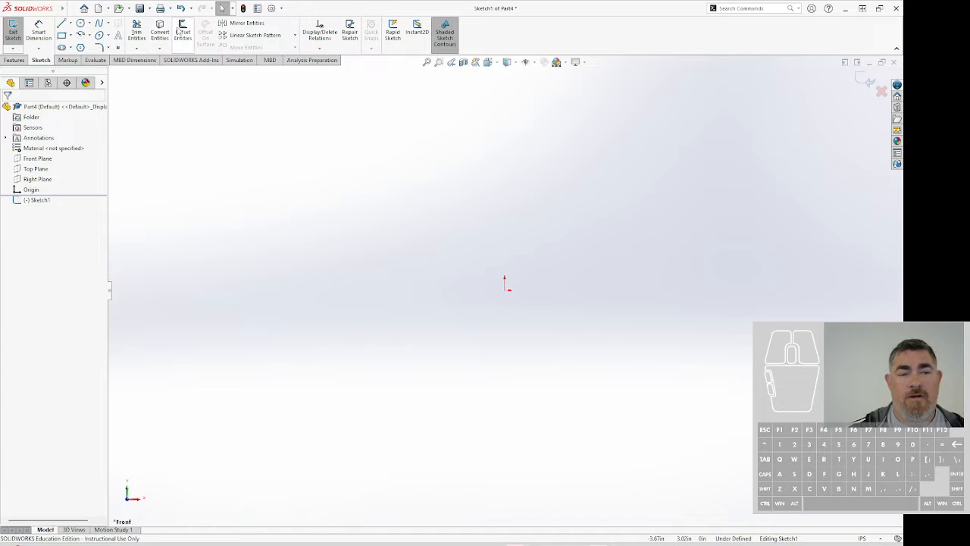
click(136, 32)
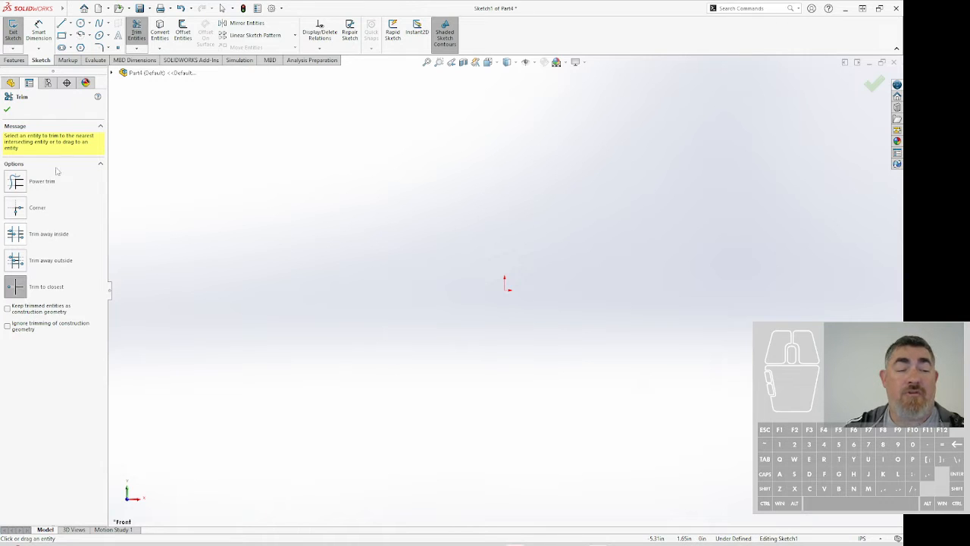
click(7, 111)
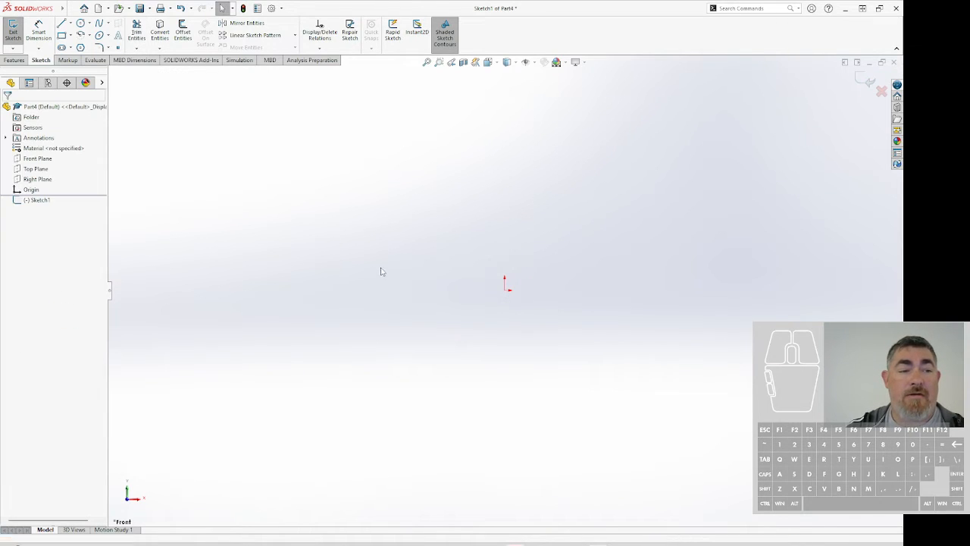
Sketch a corner rectangle starting at the origin and adjust its free corner to about 2.63 by 1.48 in.
click(62, 36)
click(506, 288)
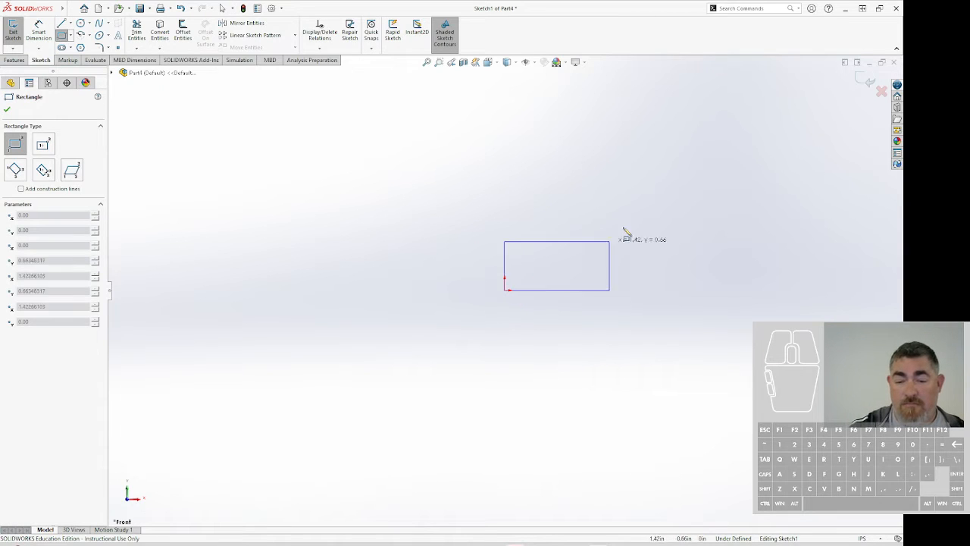
click(748, 179)
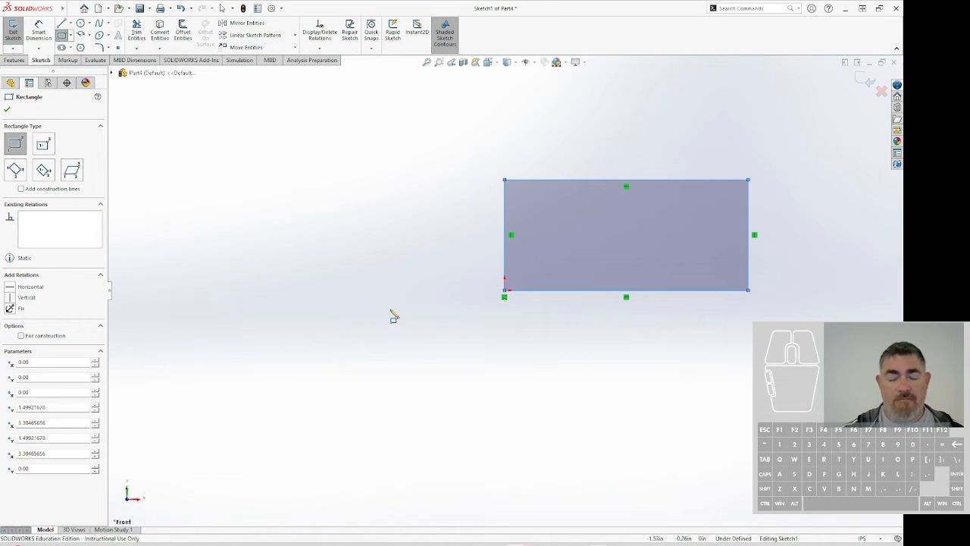
key(Escape)
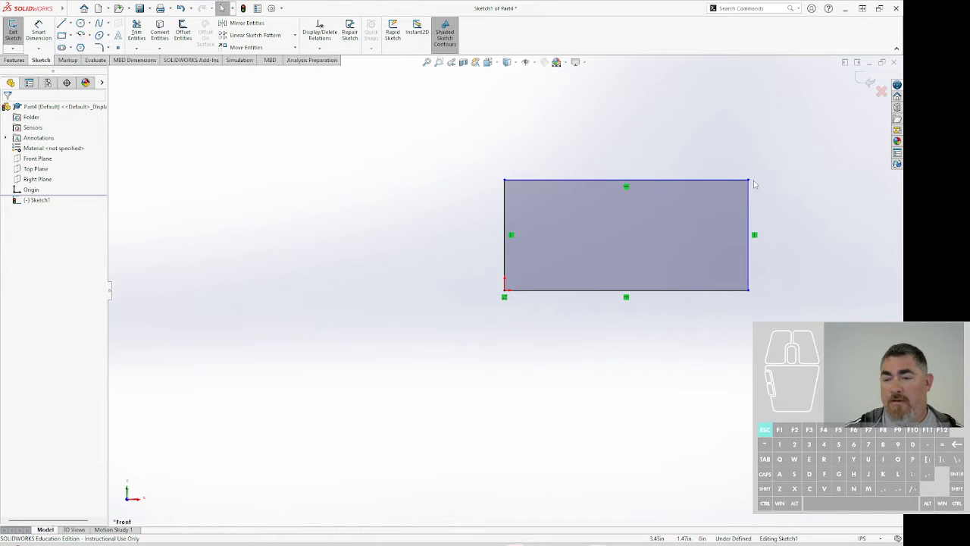
drag(749, 182, 698, 194)
key(Escape)
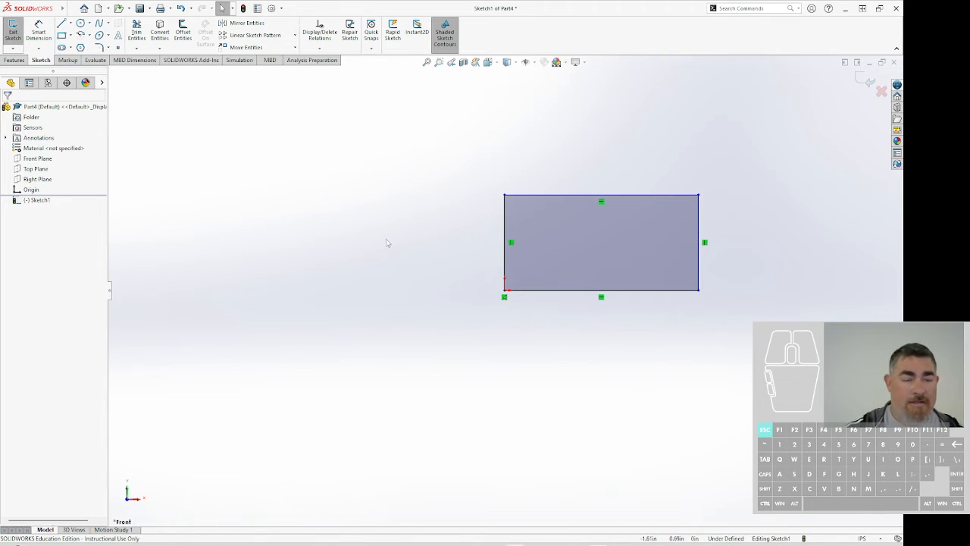
Dimension the rectangle 3 in wide and 1 in high.
click(39, 32)
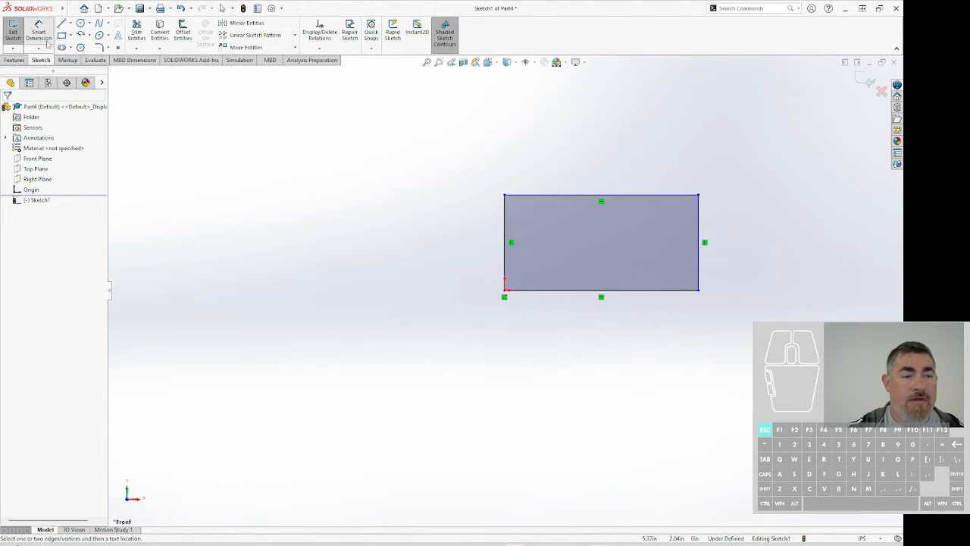
click(554, 195)
click(637, 169)
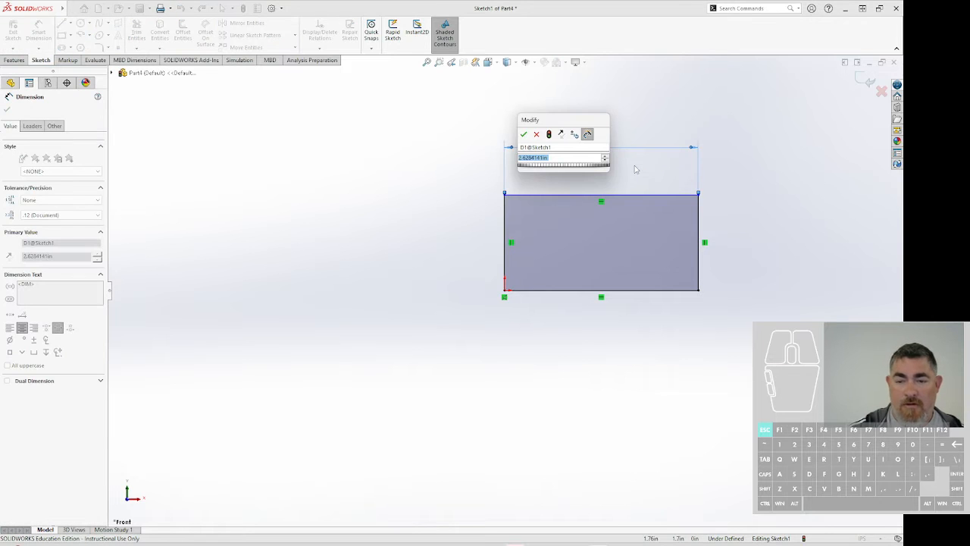
text(3)
key(Return)
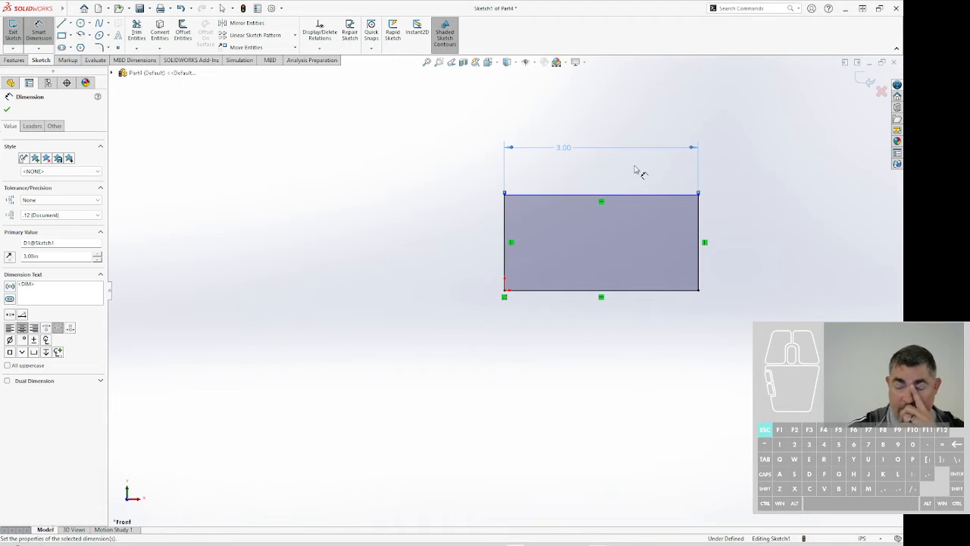
click(698, 227)
click(747, 222)
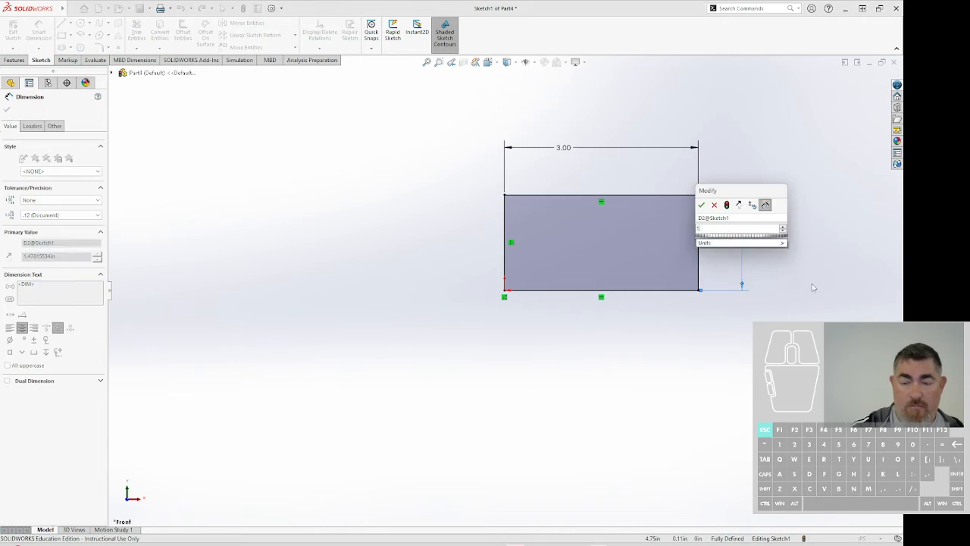
text(1)
key(Return)
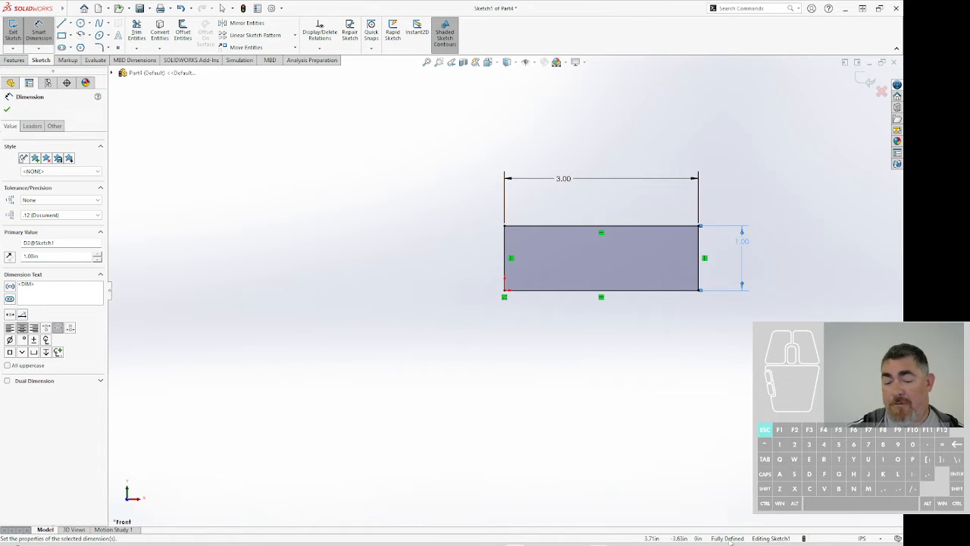
Extrude the rectangle as a blind boss 0.67 in deep.
click(866, 80)
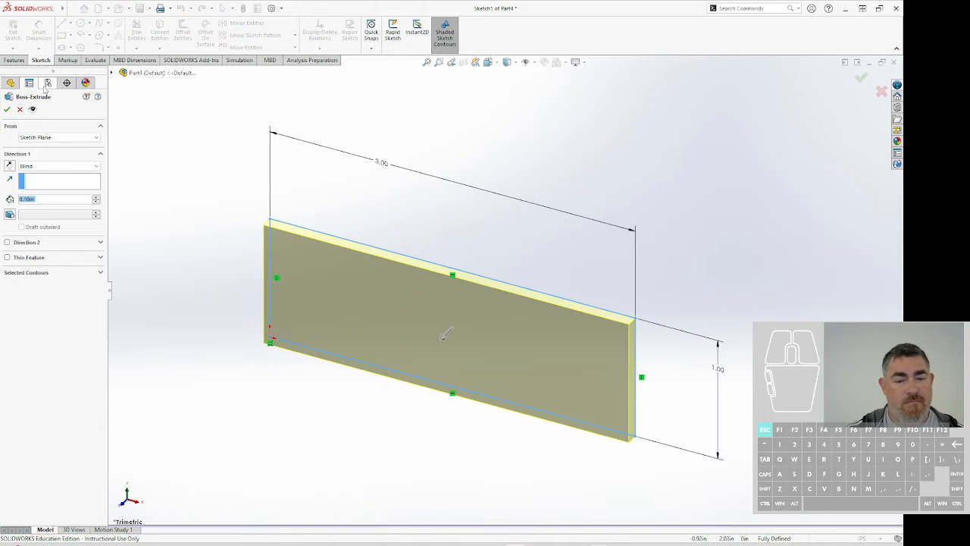
drag(454, 338, 410, 372)
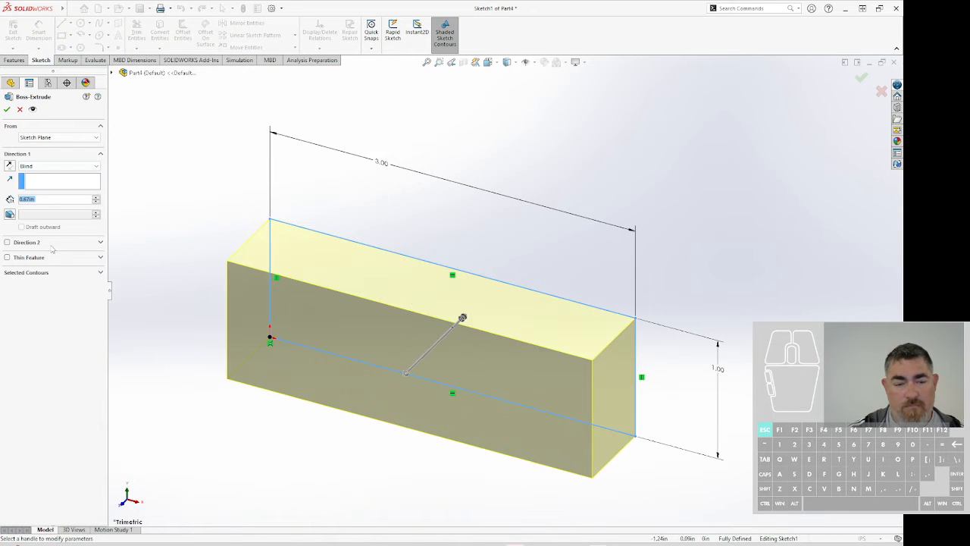
click(6, 109)
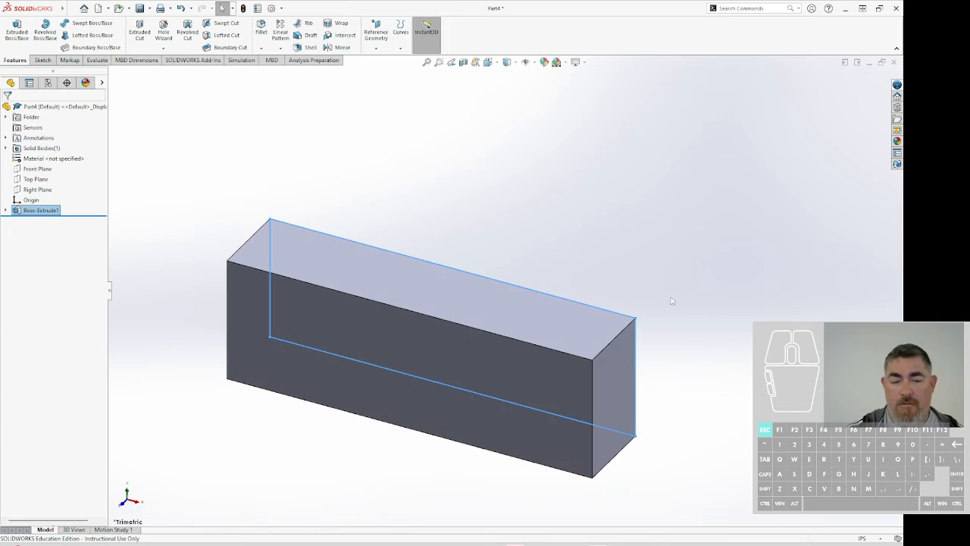
click(517, 201)
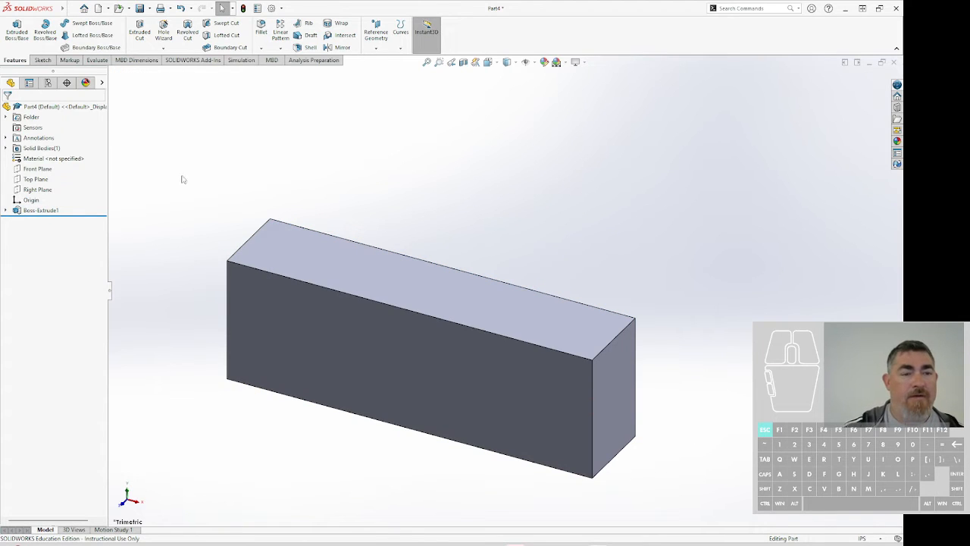
Start an extruded cut on the block's front face and sketch a rectangle about 0.49 by 0.53 in down from its top edge.
click(147, 39)
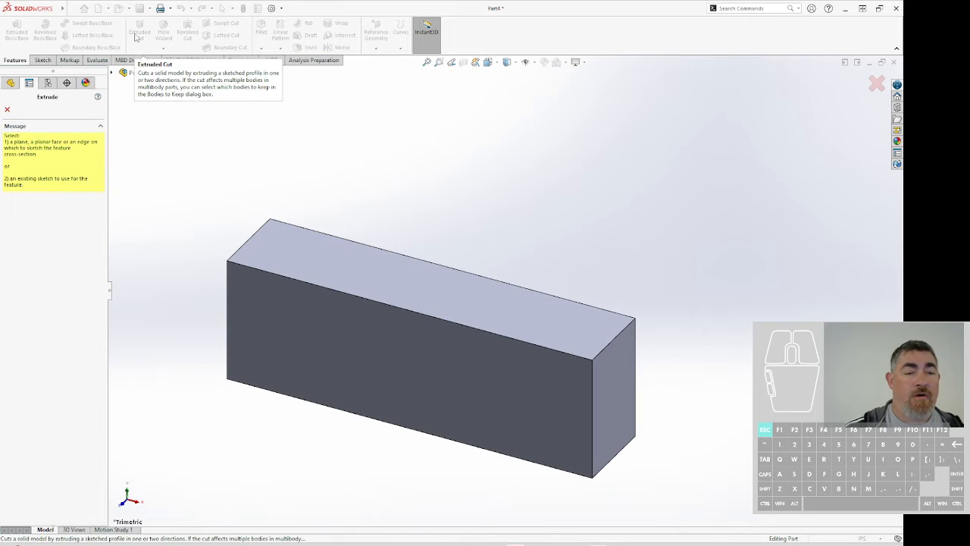
click(395, 341)
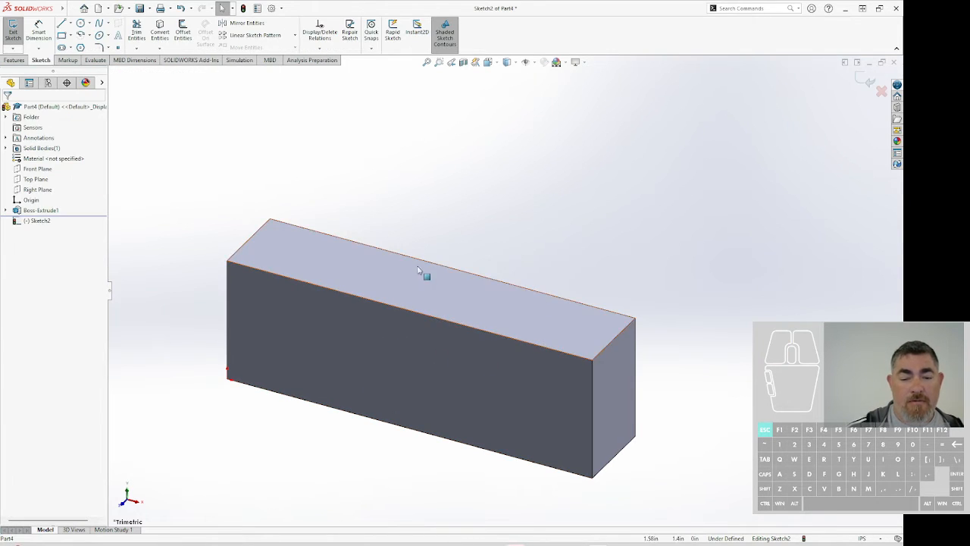
click(62, 35)
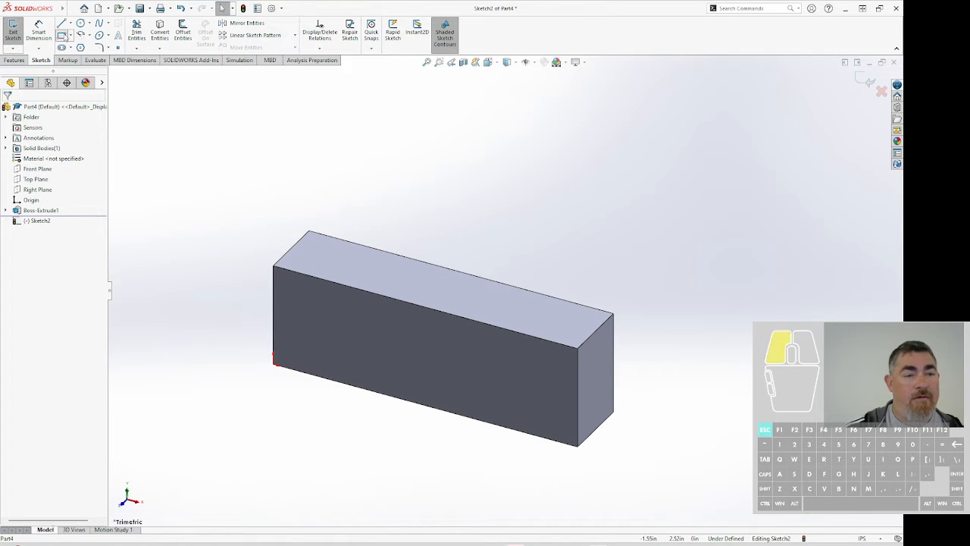
click(535, 331)
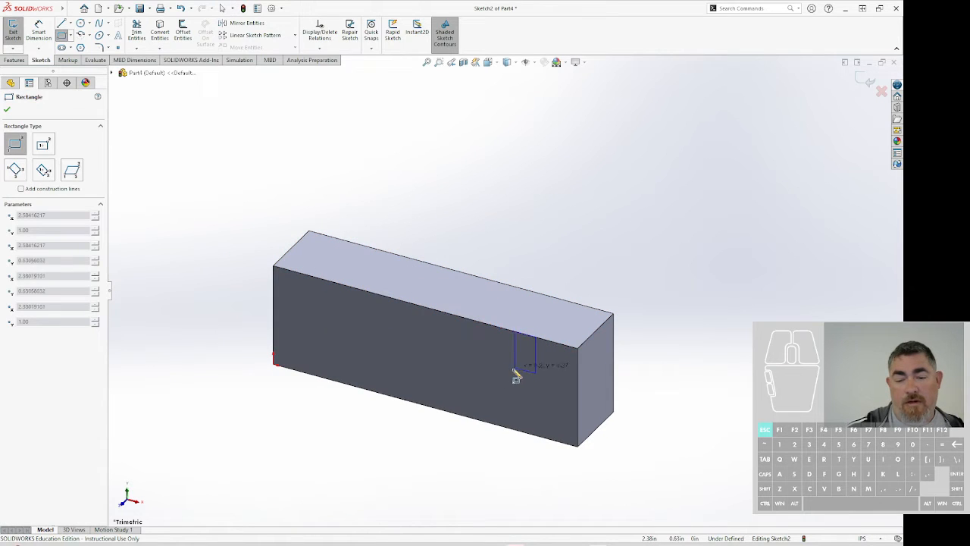
click(475, 372)
key(Escape)
drag(536, 333, 580, 207)
click(549, 271)
click(579, 206)
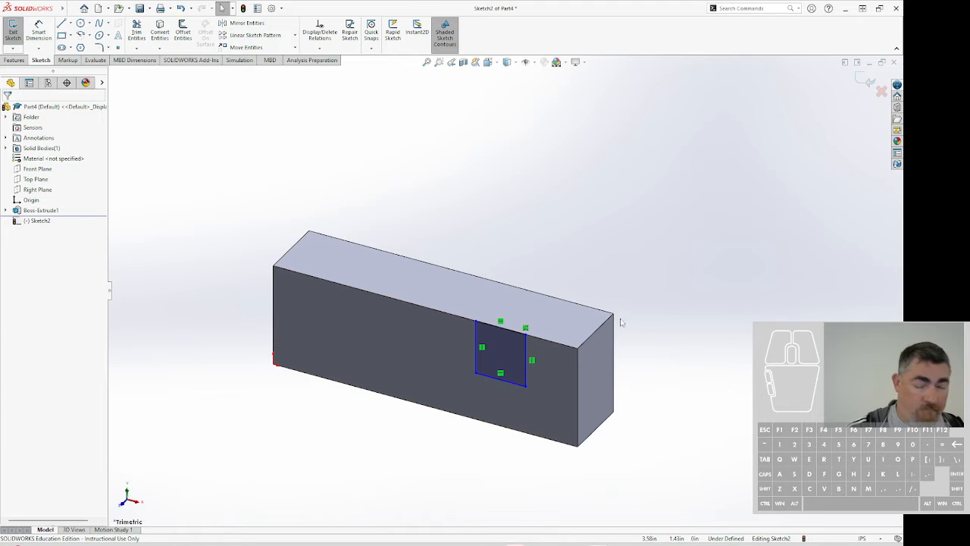
Dimension the cut rectangle 0.5 in wide and 0.5 in high.
key(d)
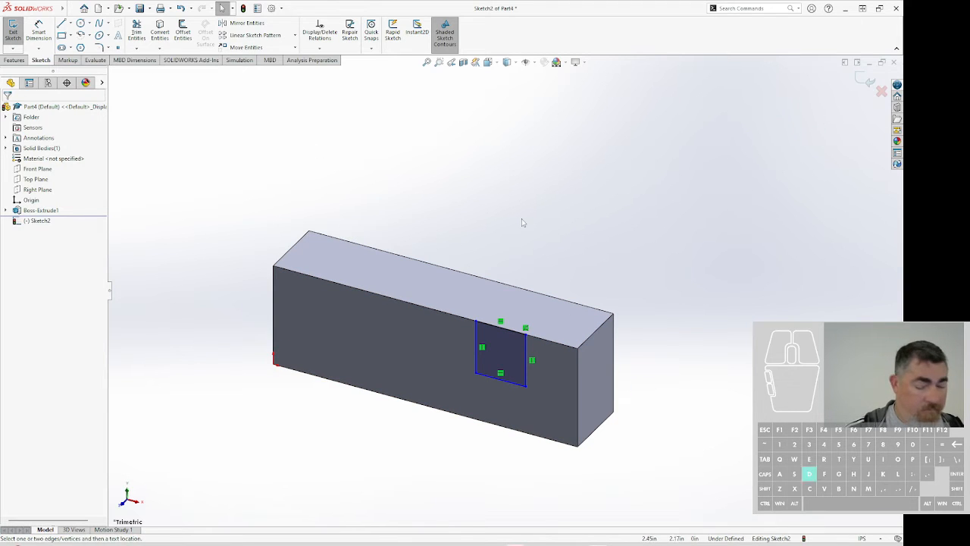
click(519, 386)
click(491, 462)
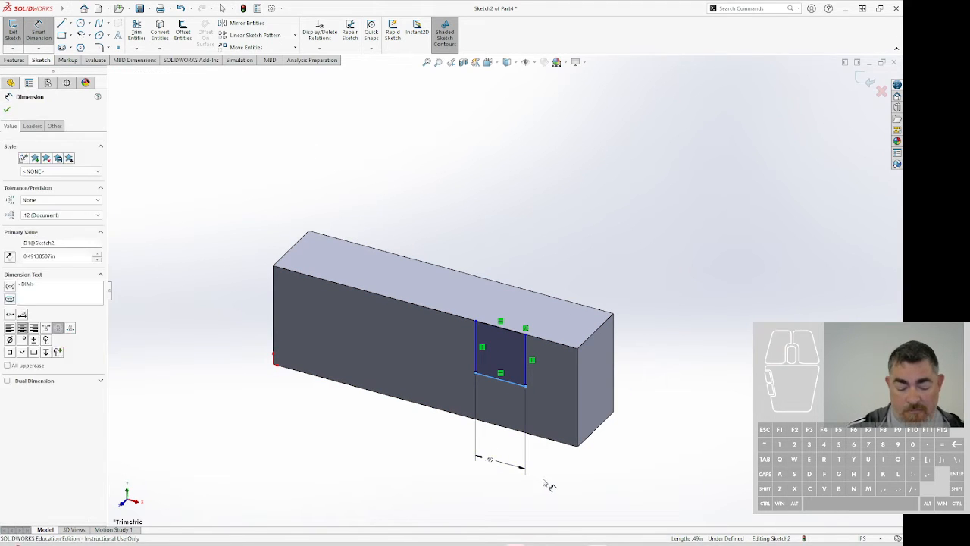
key(Return)
click(528, 358)
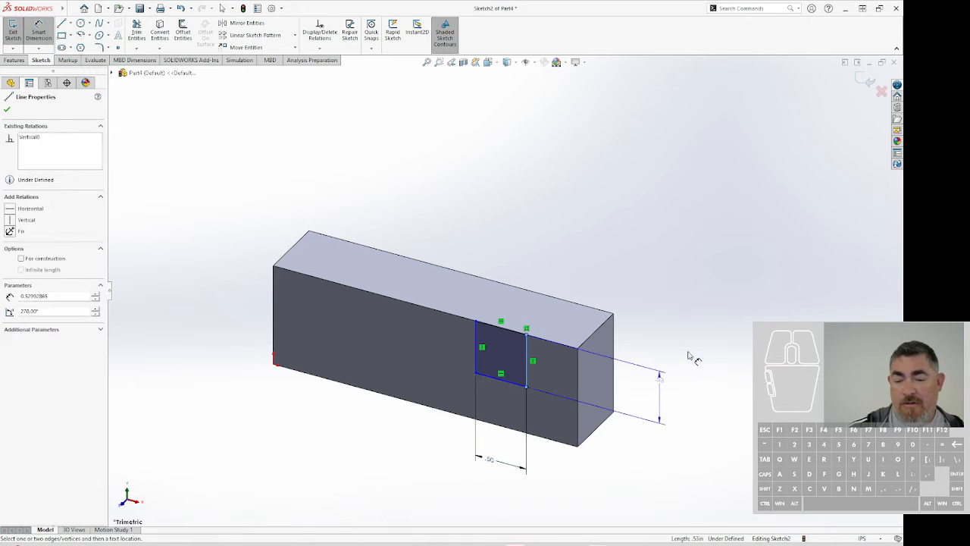
click(689, 351)
text(.5)
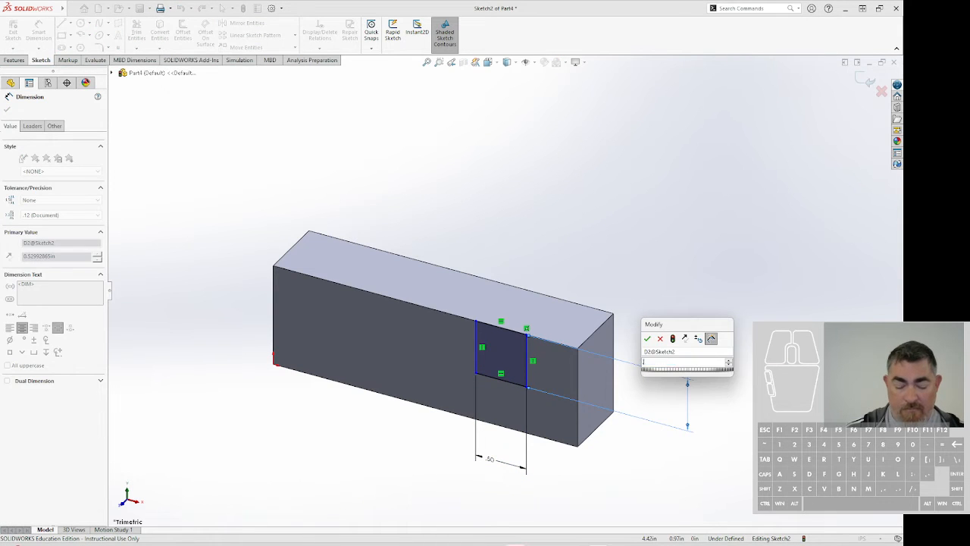
key(Return)
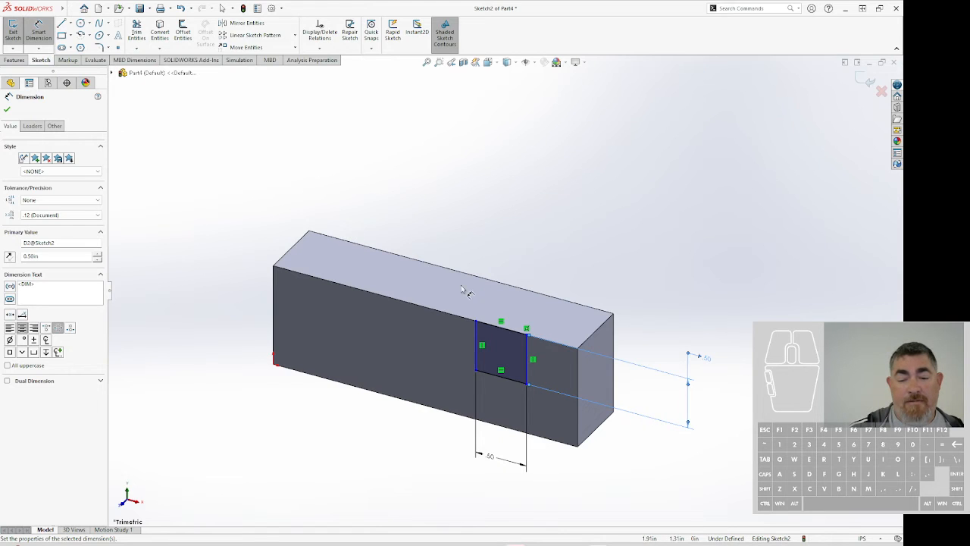
Dimension the distance from the cut square's right side to the front face's right edge as 0.5 in.
click(529, 361)
click(579, 366)
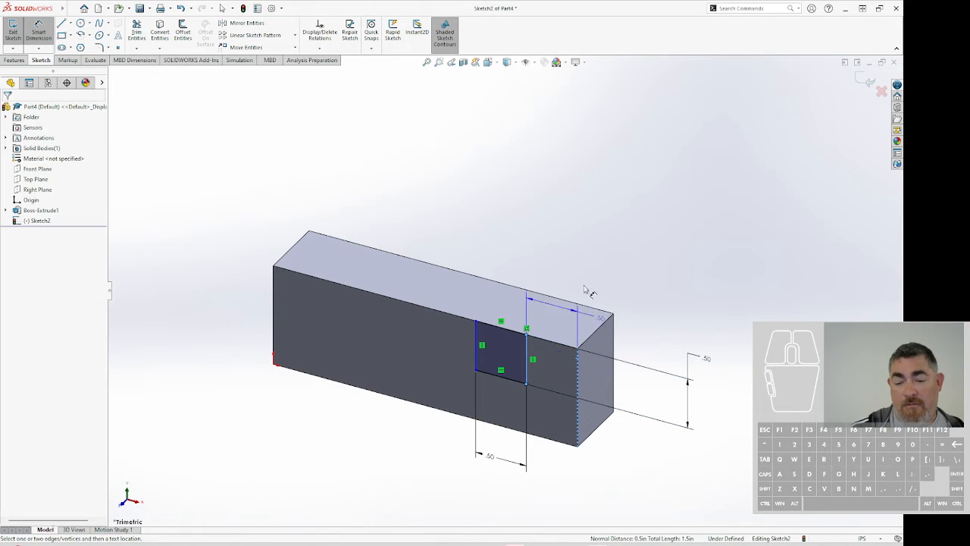
click(652, 293)
key(Return)
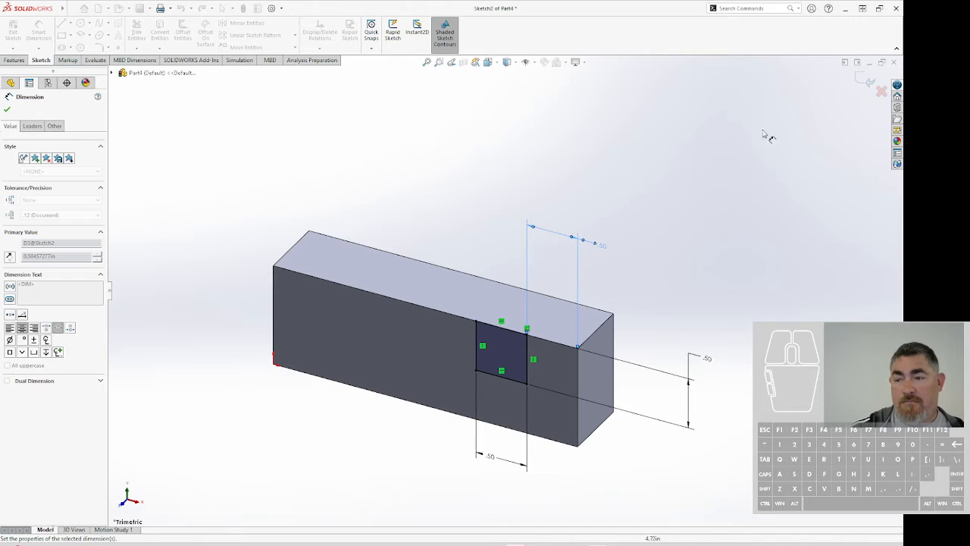
Extrude the notch sketch as a blind cut about 0.36 in deep into the block.
key(Escape)
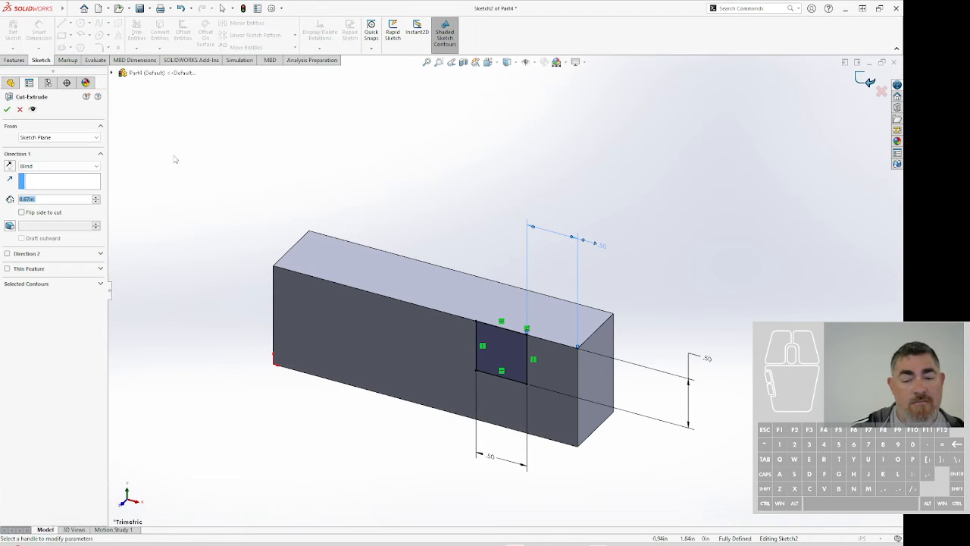
drag(539, 324, 525, 335)
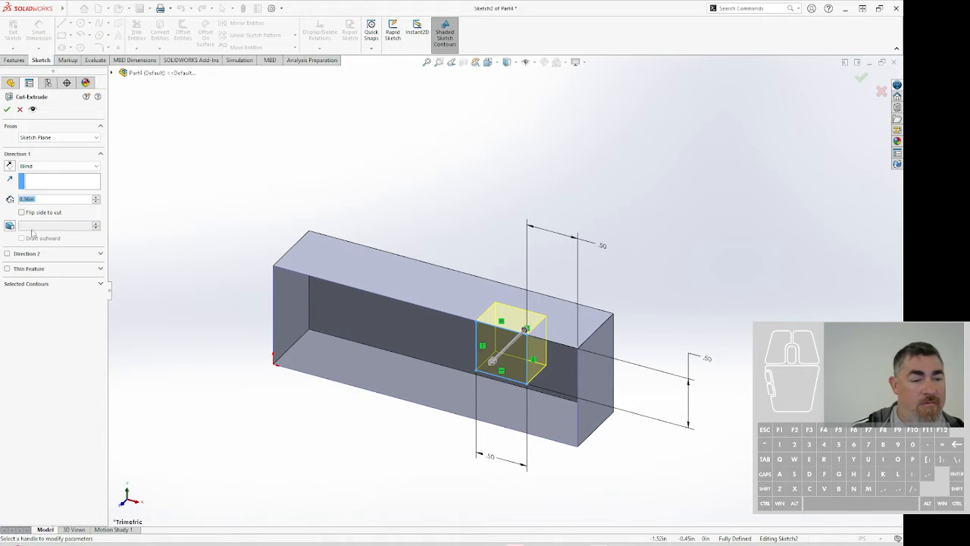
click(7, 109)
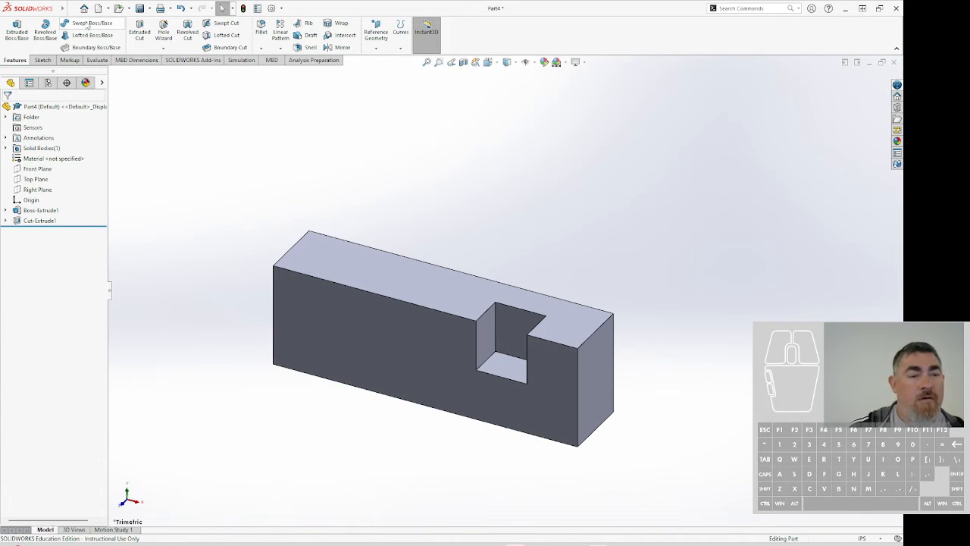
Start a new sketch on the block's notched front face.
click(22, 31)
click(412, 352)
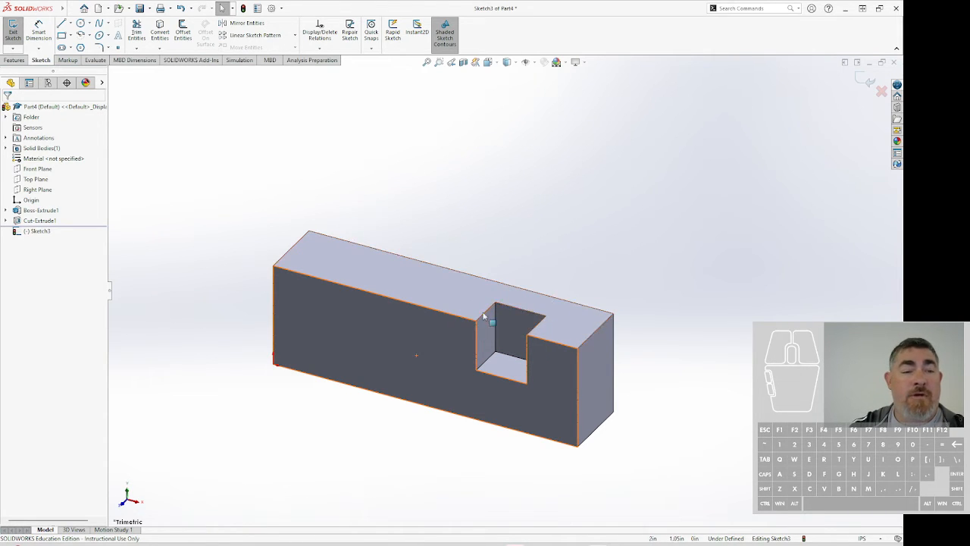
click(511, 252)
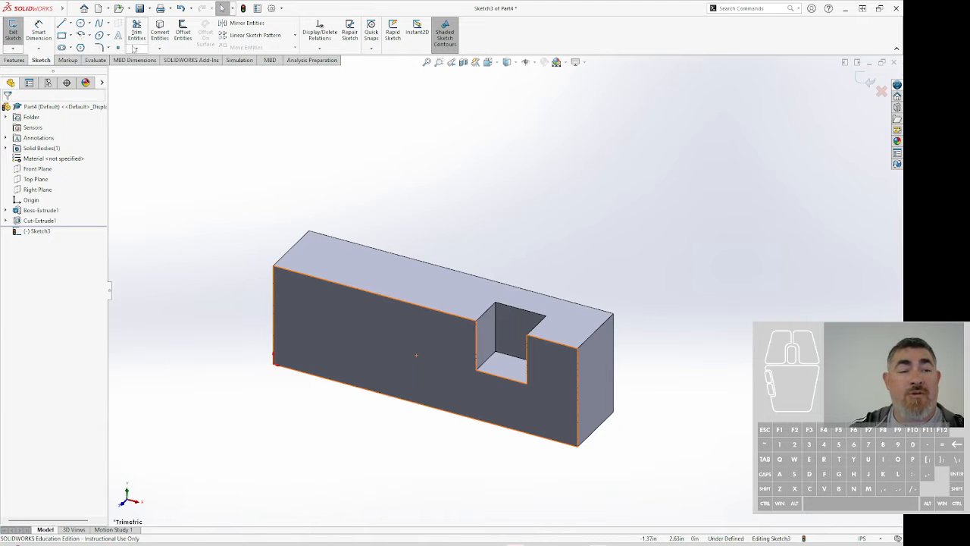
Try converting the notch's rear top edge into the sketch with Convert Entities, and delete the converted line.
click(160, 32)
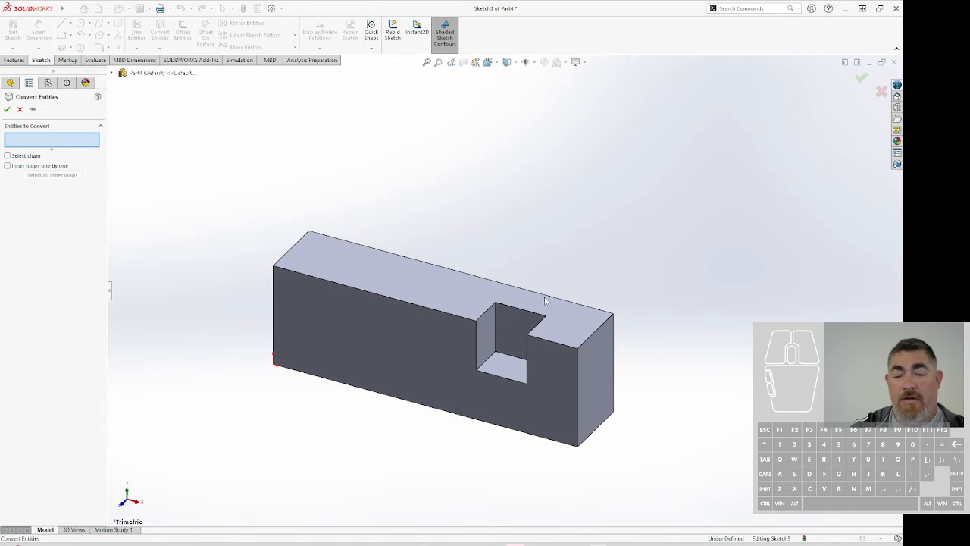
click(524, 310)
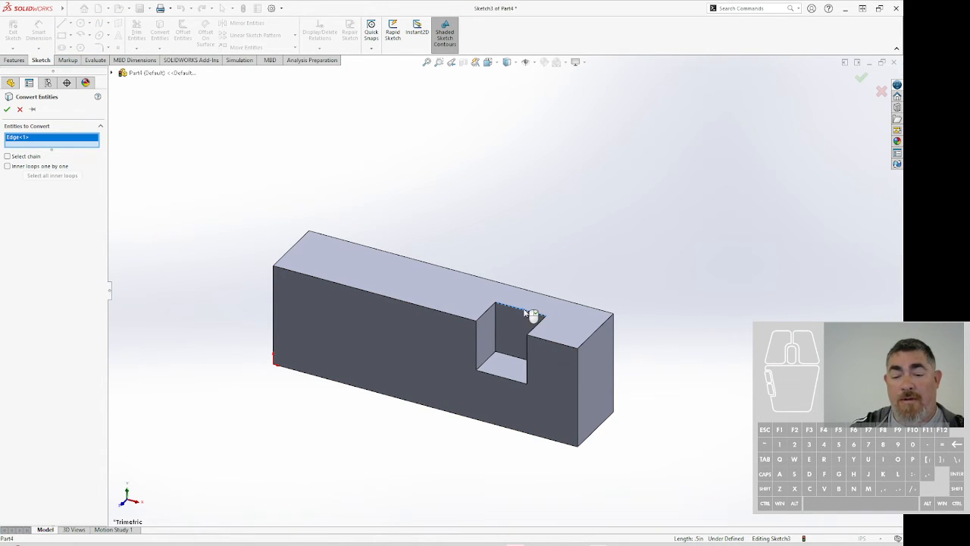
click(7, 110)
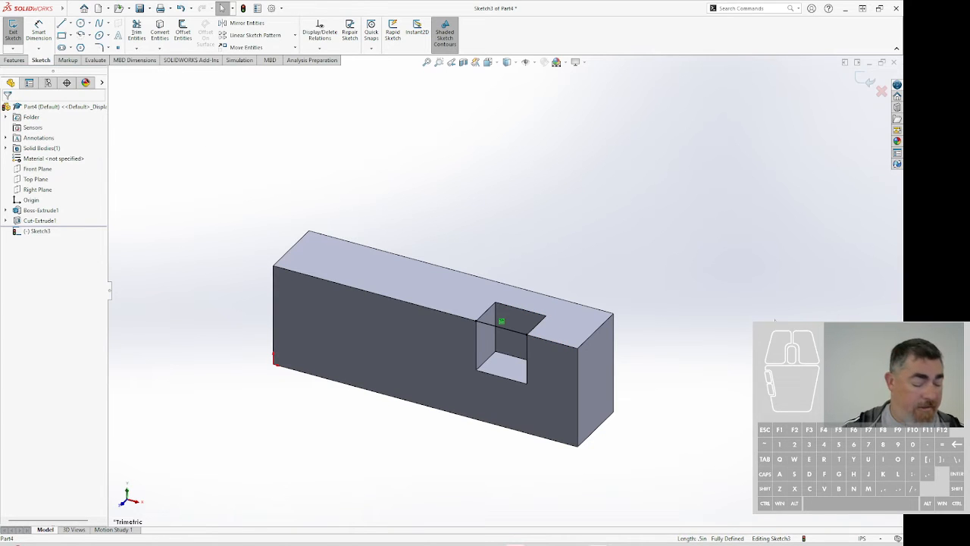
key(ctrl+z)
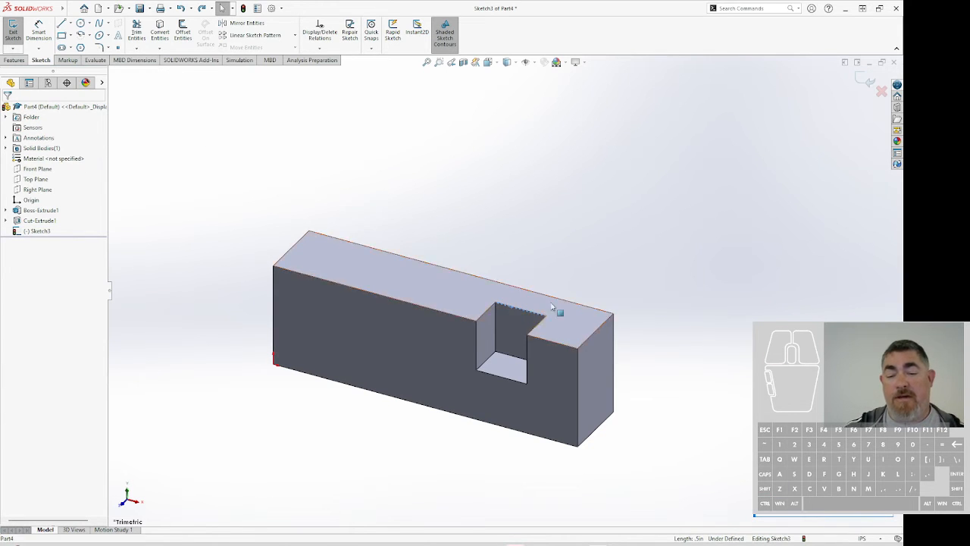
click(160, 32)
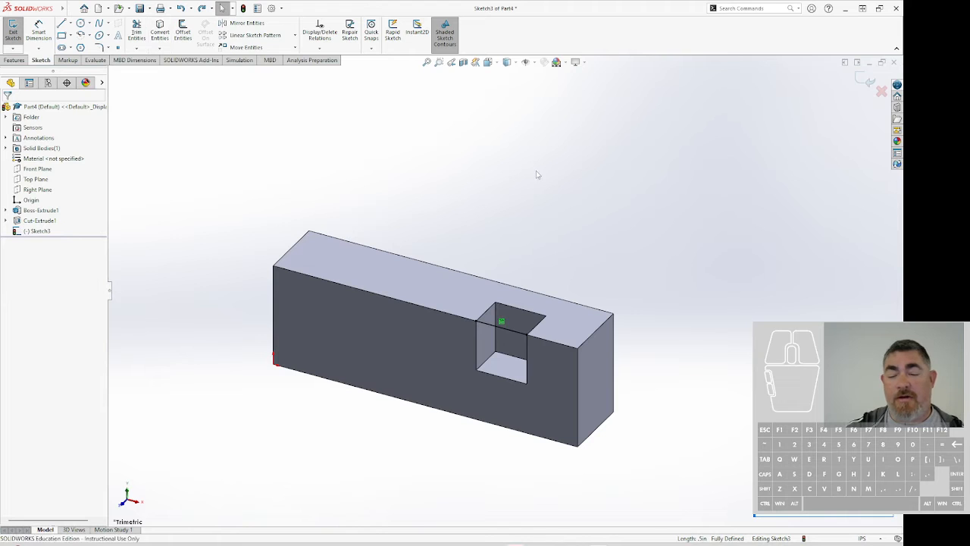
click(500, 322)
key(Delete)
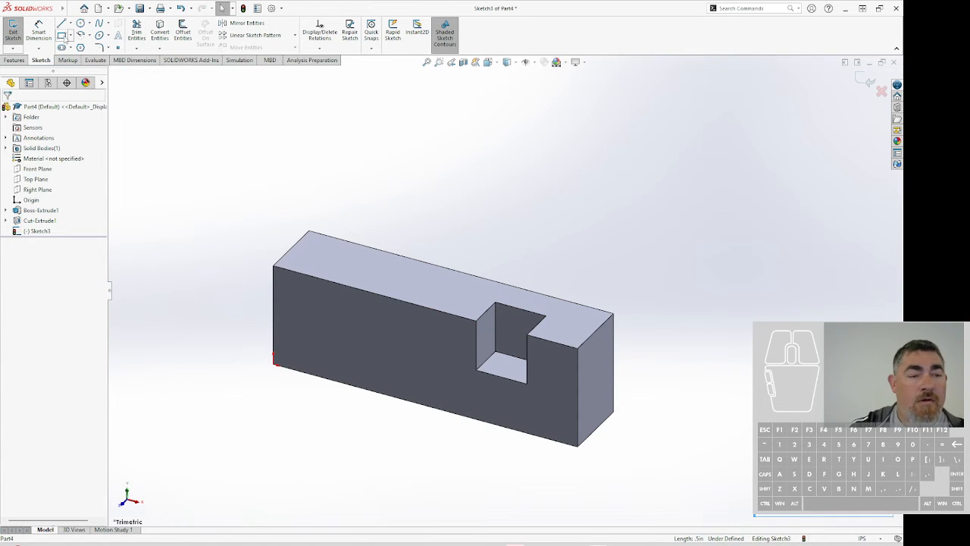
Sketch a corner rectangle about 1.04 by 0.37 in on the front face between its left edge and the notch.
click(63, 35)
click(322, 312)
click(429, 376)
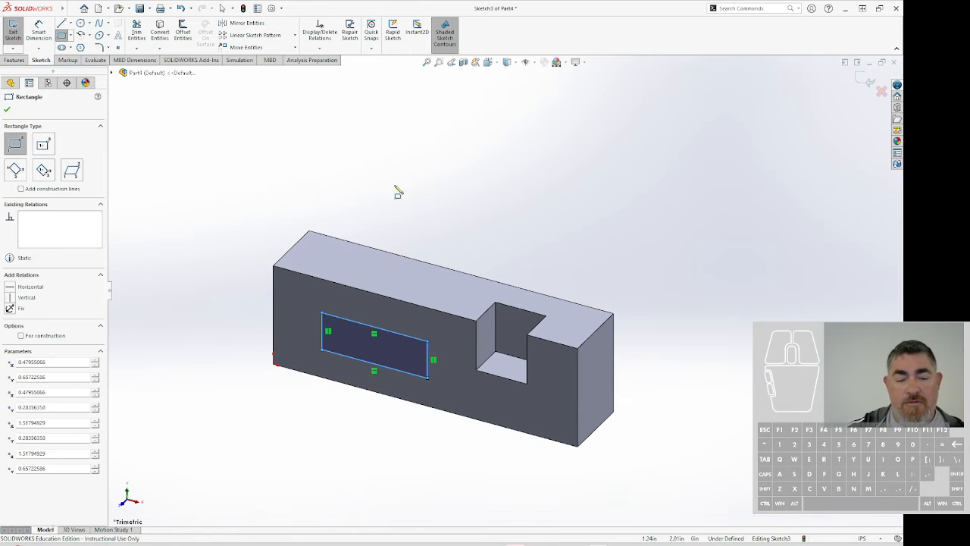
key(Escape)
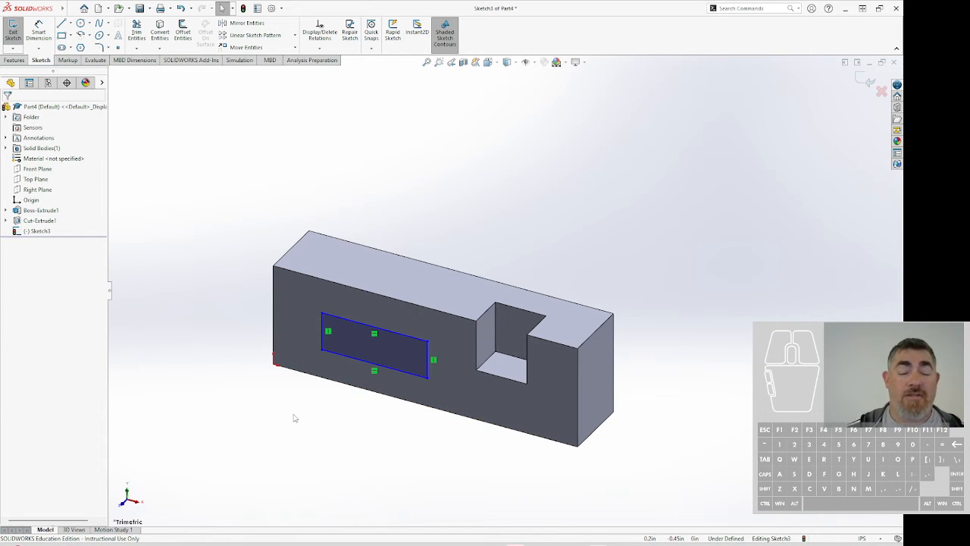
Add a Midpoint relation between the midpoint of the rectangle's bottom line and the front face's bottom edge.
click(352, 356)
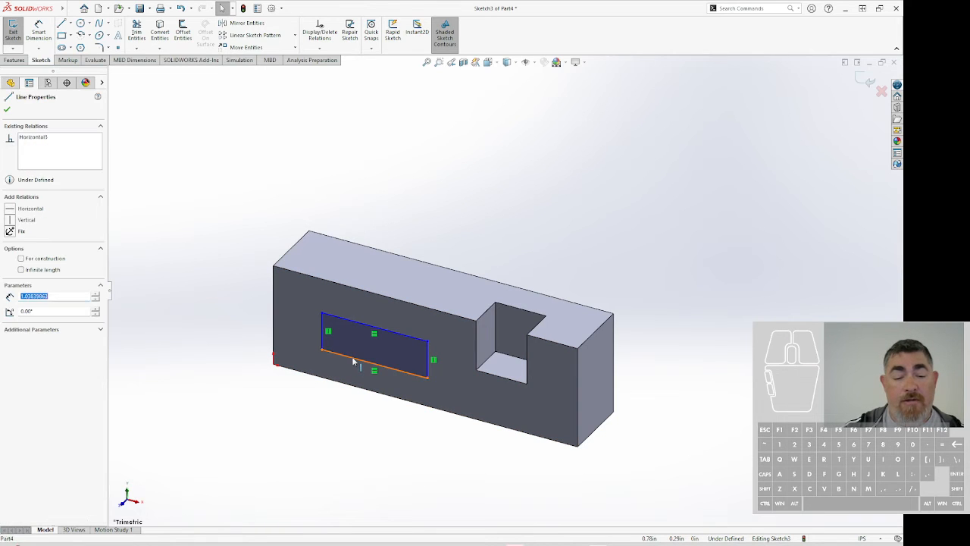
right_click(351, 356)
click(404, 376)
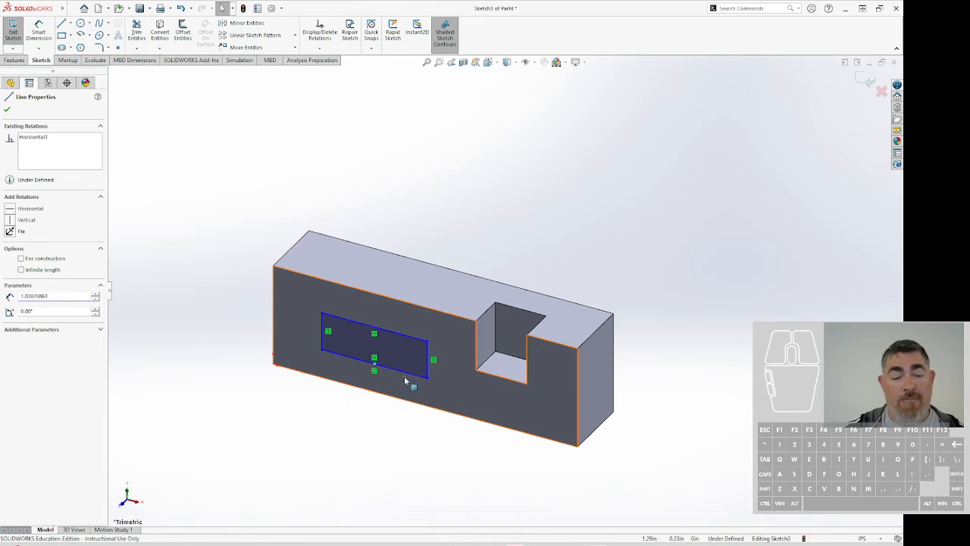
ctrl+click(482, 420)
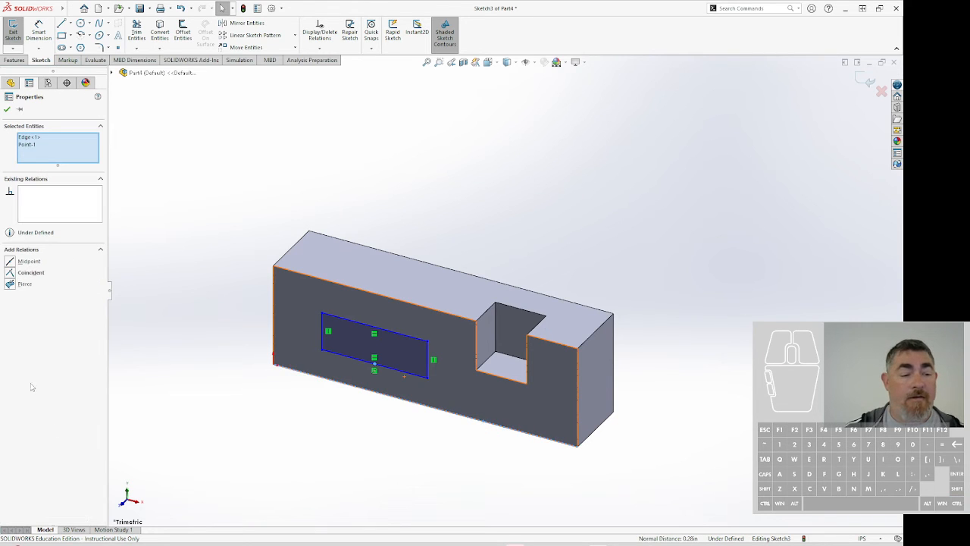
click(12, 263)
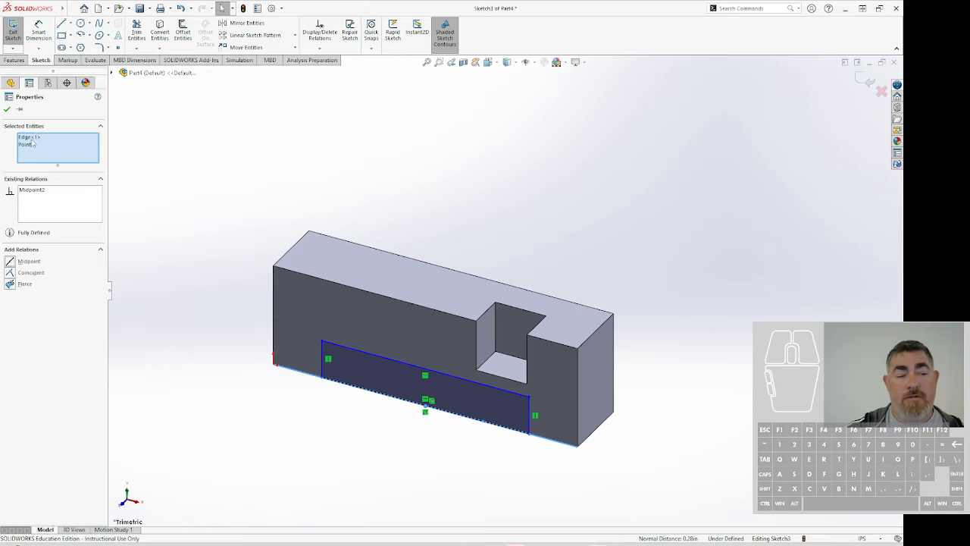
click(254, 159)
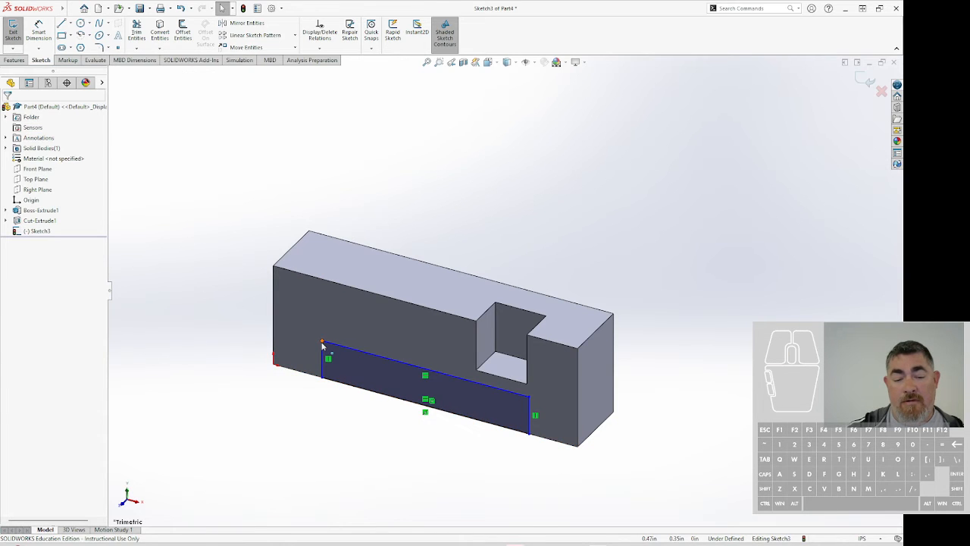
Resize the centred rectangle from its upper-left corner to about 1.76 by 0.16 in.
drag(321, 342, 337, 369)
click(325, 452)
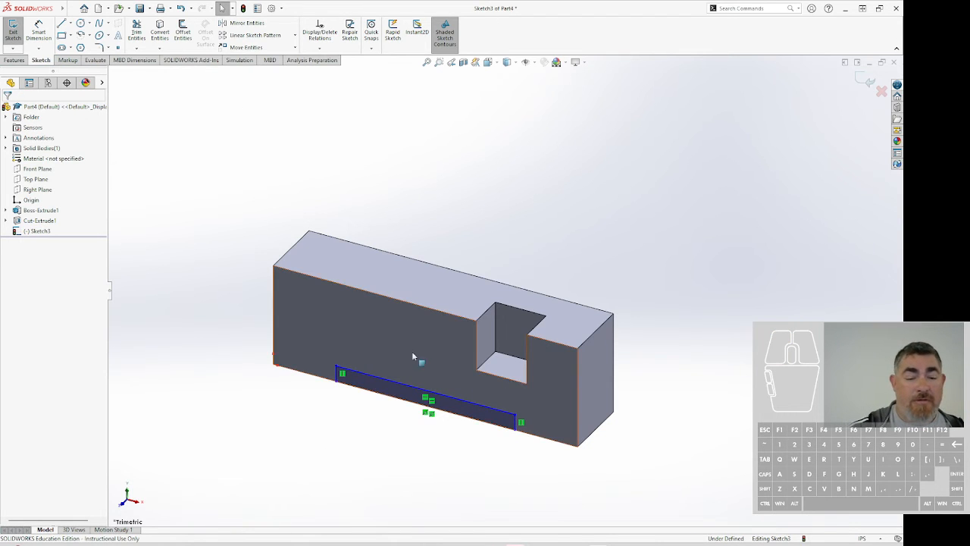
click(372, 376)
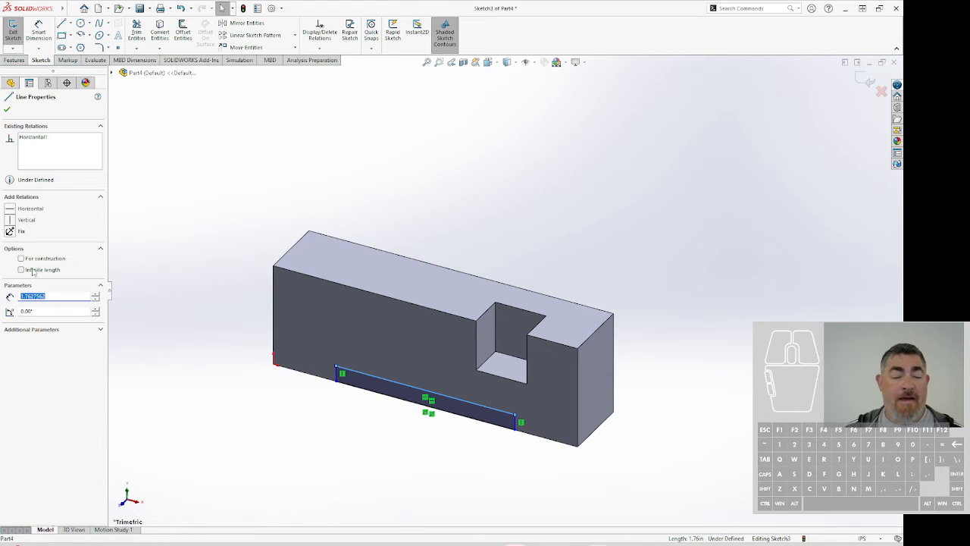
click(444, 228)
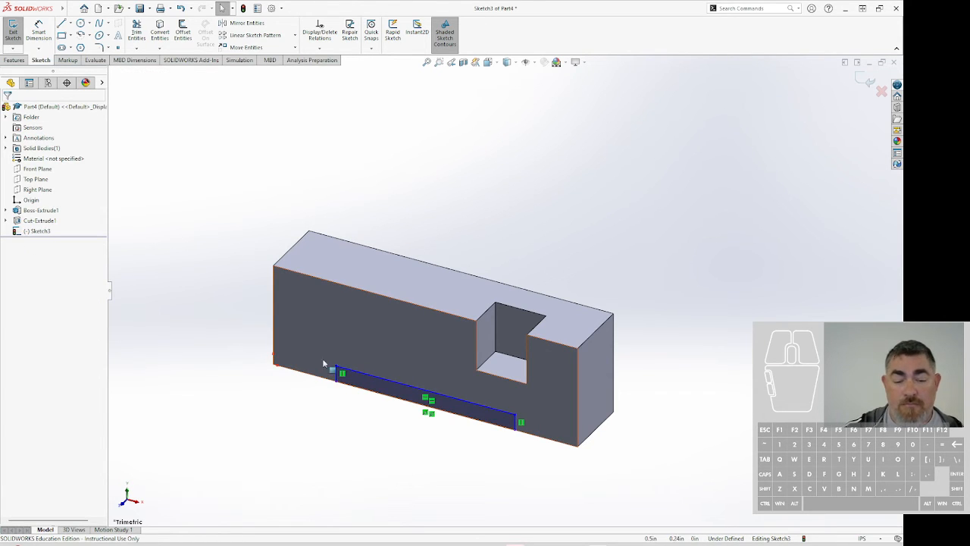
Delete the whole rectangle from the front face sketch.
click(337, 375)
click(278, 465)
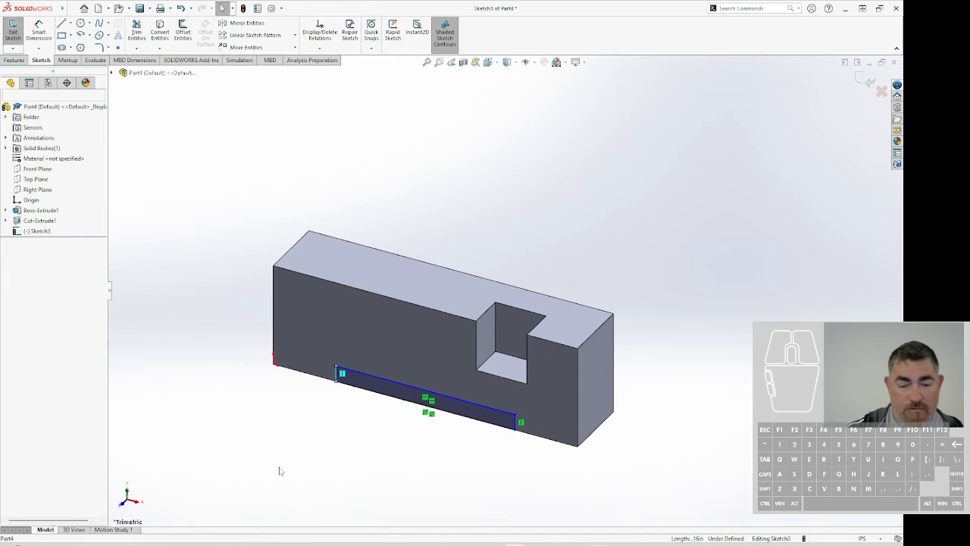
mouse_move(263, 471)
mouse_down()
mouse_move(626, 364)
mouse_move(560, 359)
mouse_up()
key(Delete)
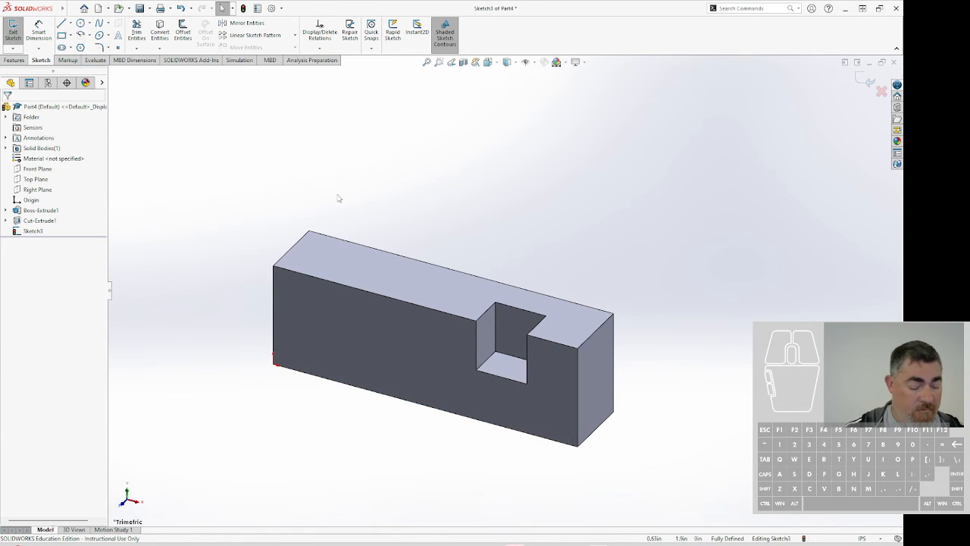
Sketch an open zigzag chain of four lines above the block, starting about 1.19 in long and ending about 1.39 in long.
key(l)
click(381, 187)
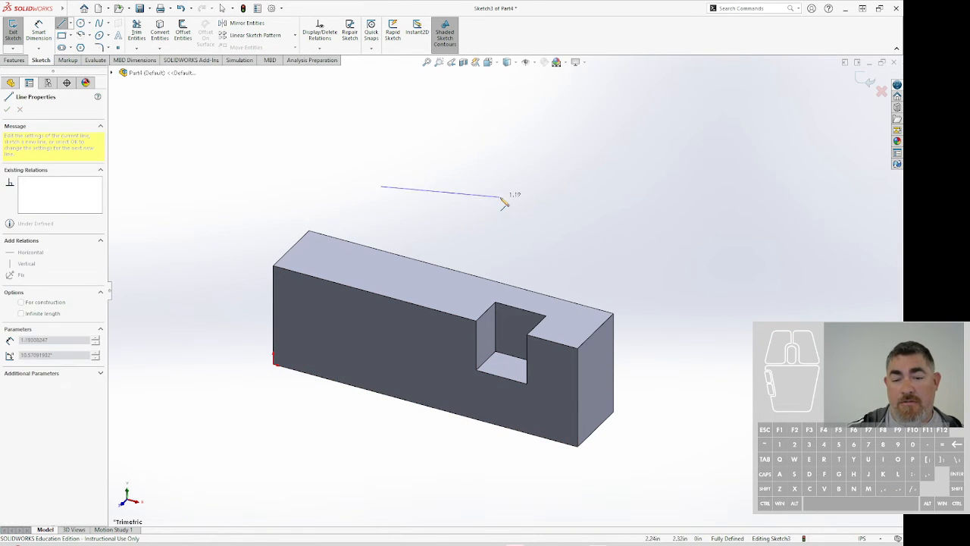
click(501, 197)
click(536, 247)
click(581, 175)
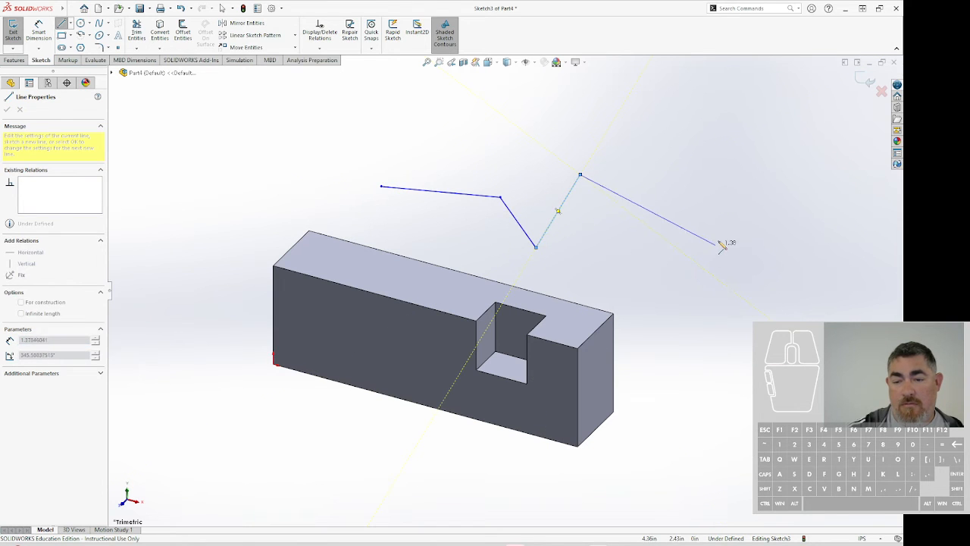
click(719, 240)
key(Escape)
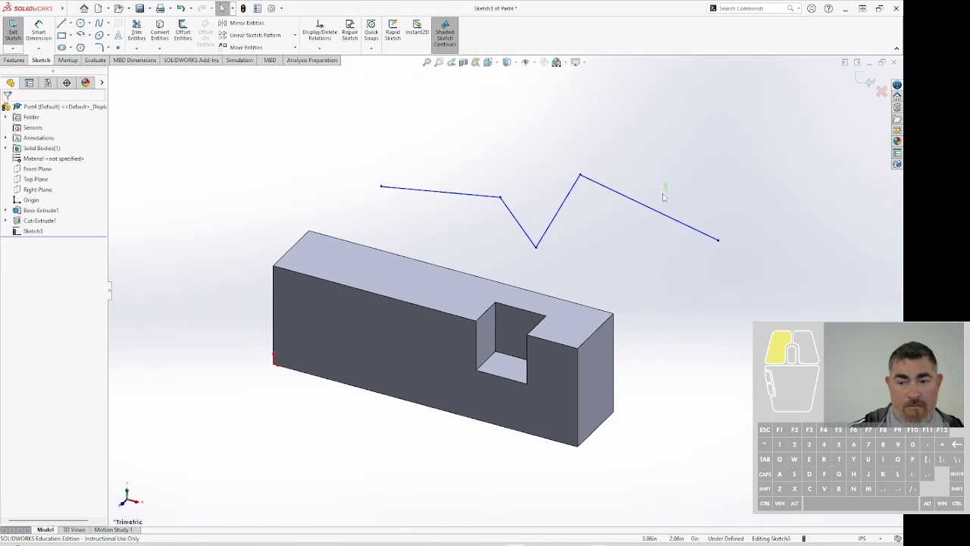
Try a Horizontal relation on the zigzag's second and last lines, and undo it.
click(645, 206)
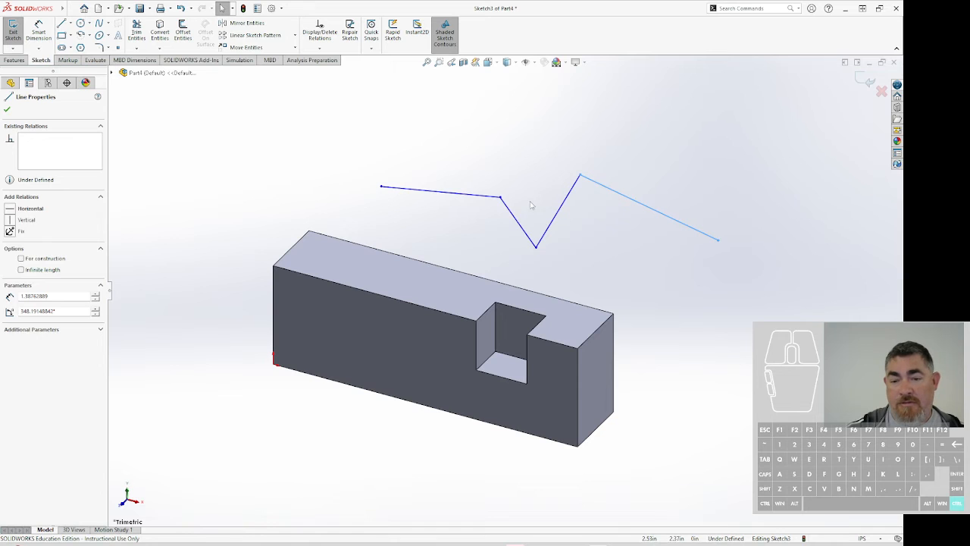
ctrl+click(523, 229)
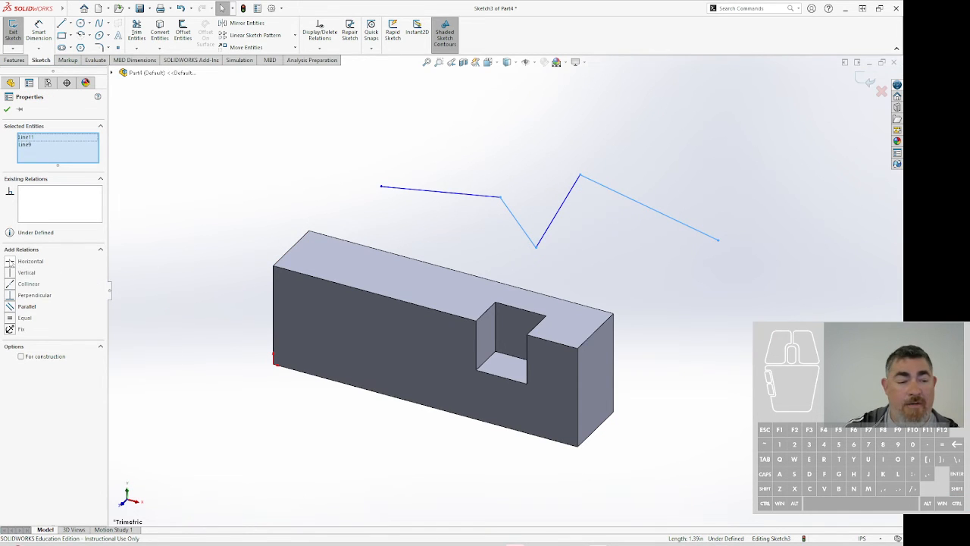
click(10, 260)
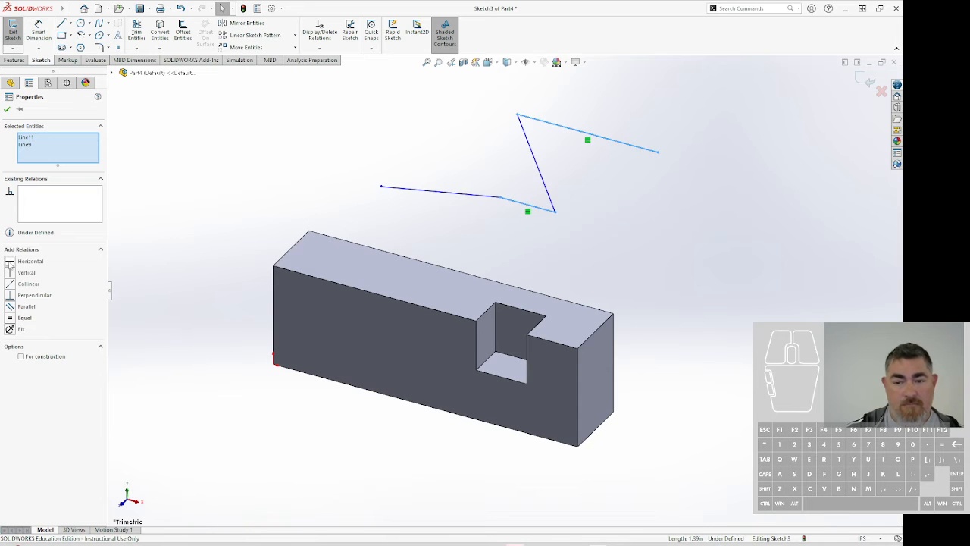
key(ctrl+z)
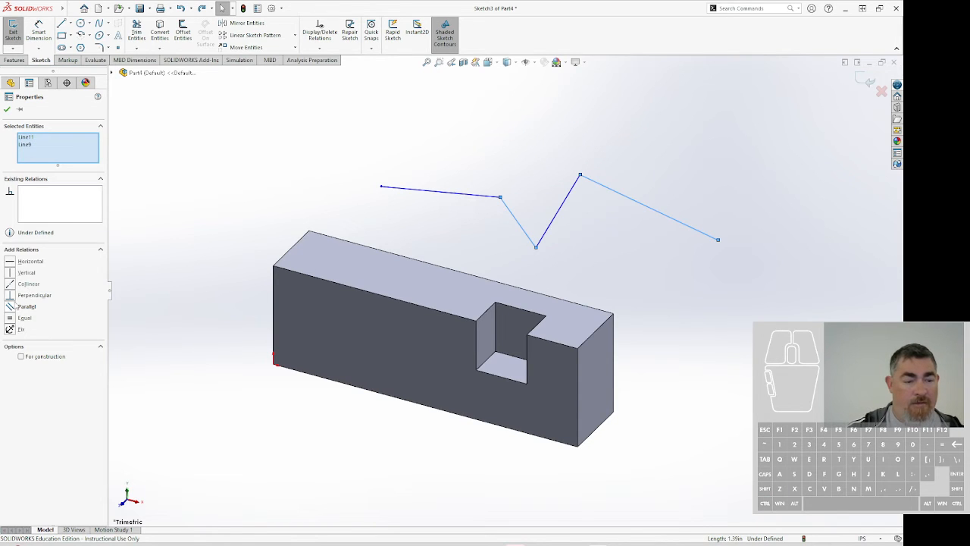
Try a Parallel and then a Perpendicular relation between the zigzag's second and last lines, undoing each.
click(10, 306)
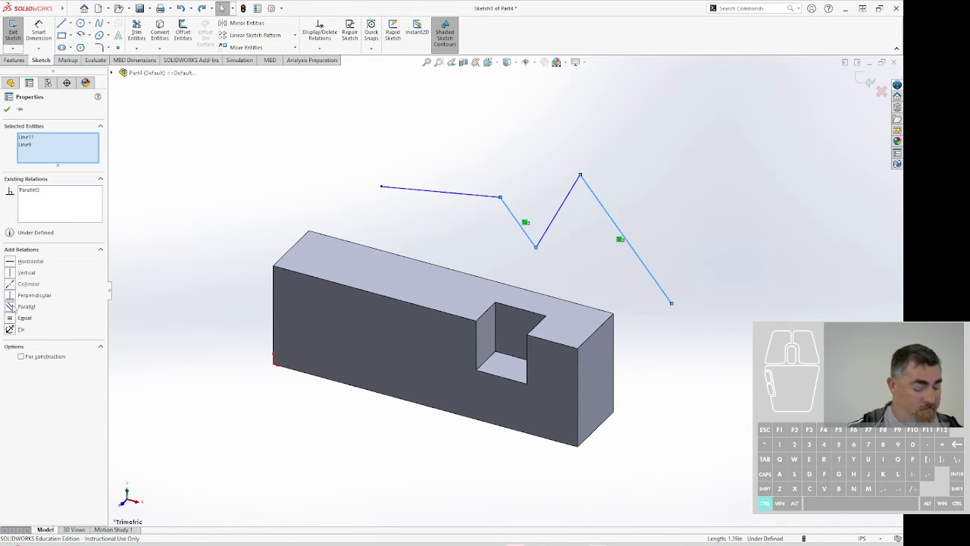
key(ctrl+z)
click(10, 296)
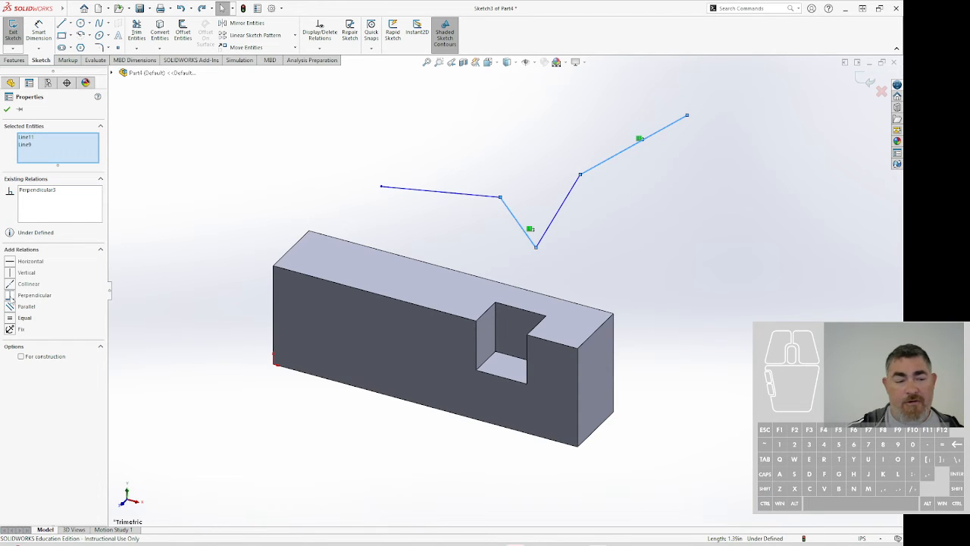
key(ctrl+z)
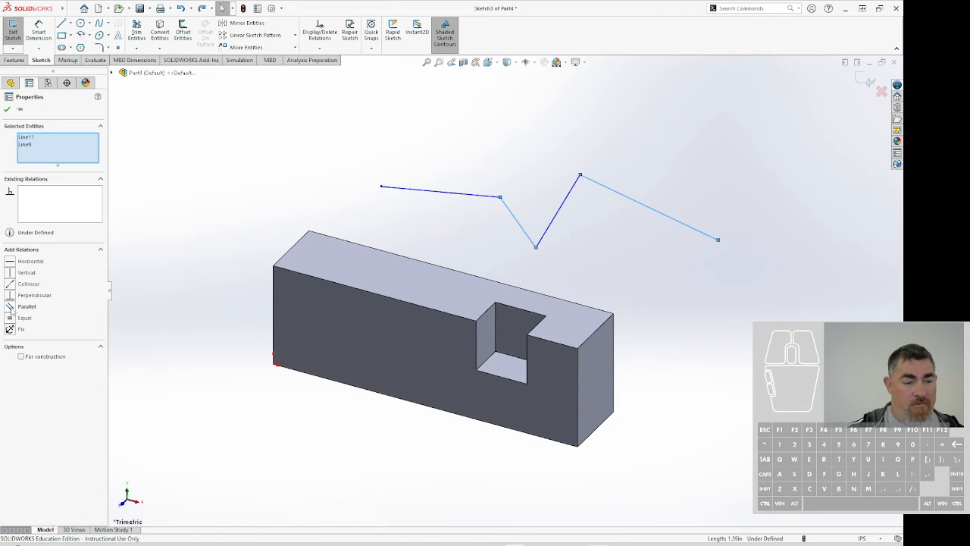
Make the zigzag's second and last lines parallel and equal in length.
click(10, 306)
click(11, 318)
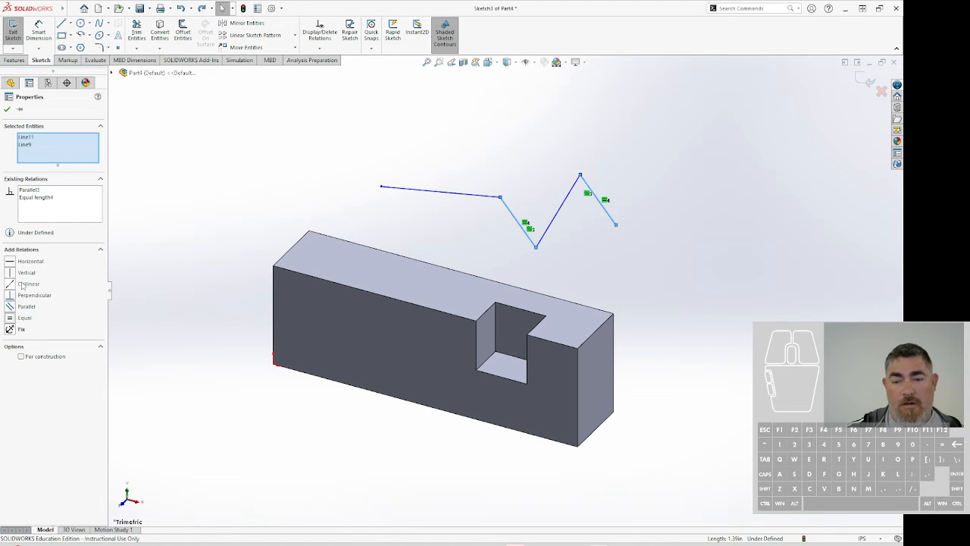
click(533, 176)
Try a Collinear relation between the zigzag's first and third lines, and delete that relation.
click(487, 196)
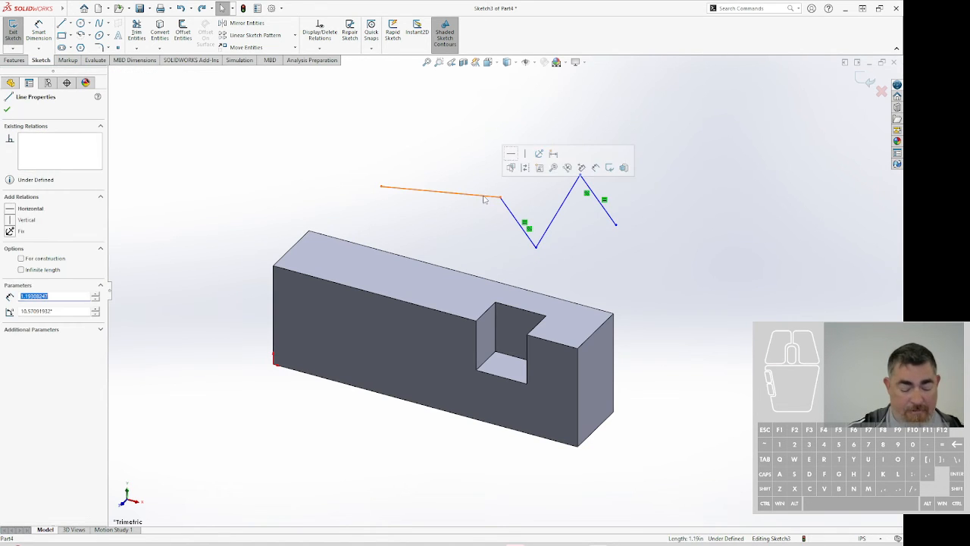
ctrl+click(551, 232)
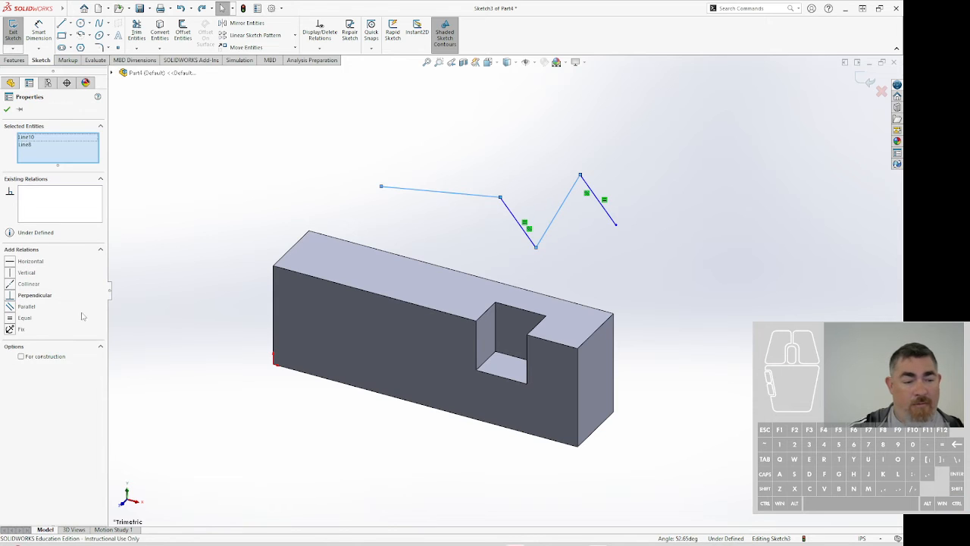
click(12, 284)
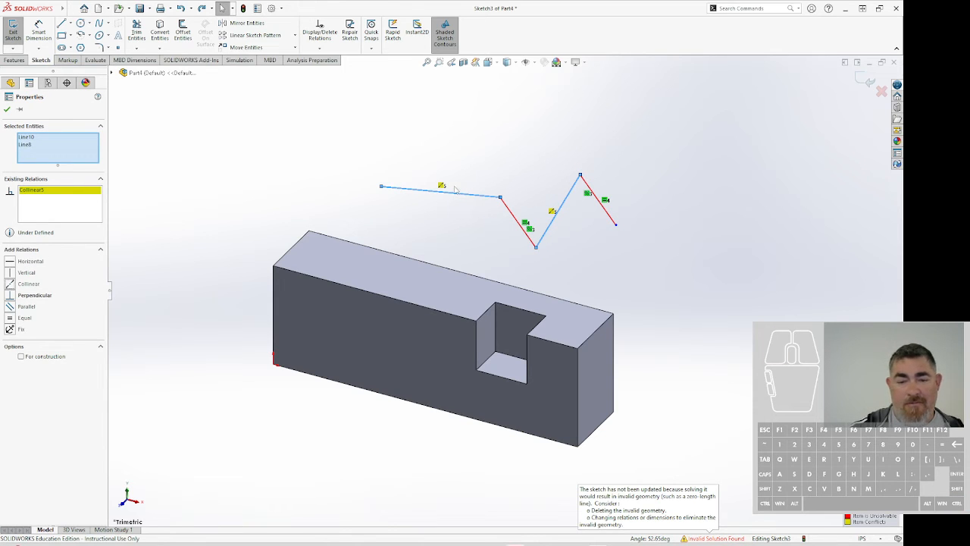
click(42, 196)
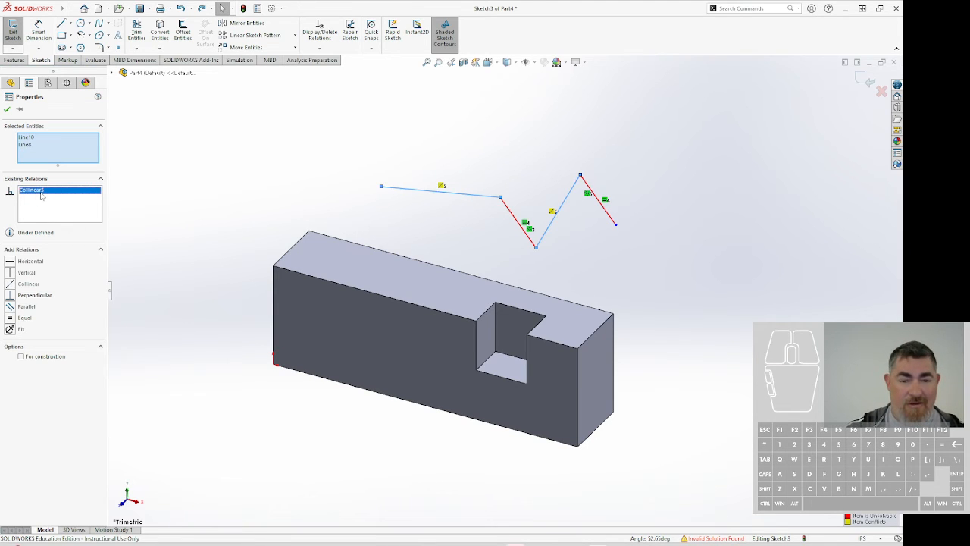
key(Delete)
click(715, 174)
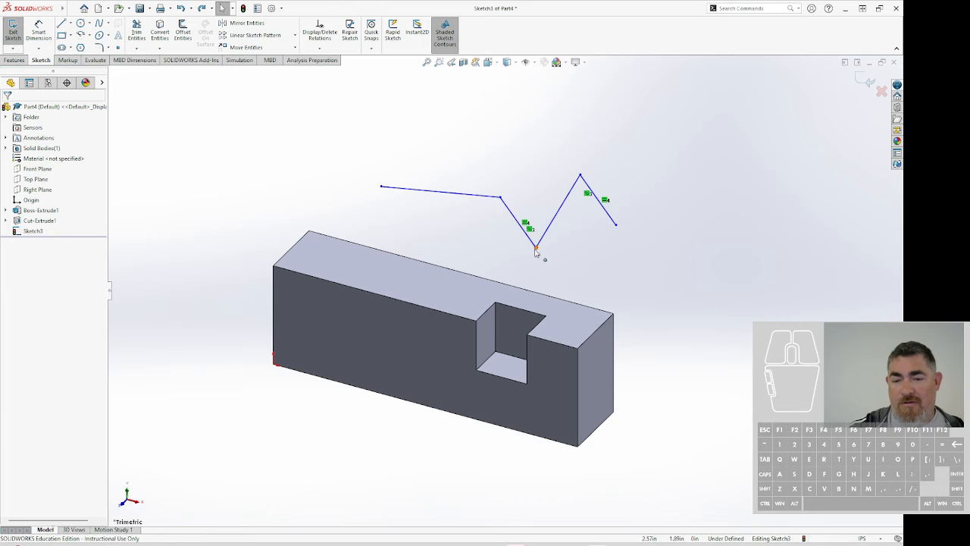
Reshape the zigzag by moving the vertex between its second and third lines upward.
drag(535, 252, 532, 188)
click(513, 163)
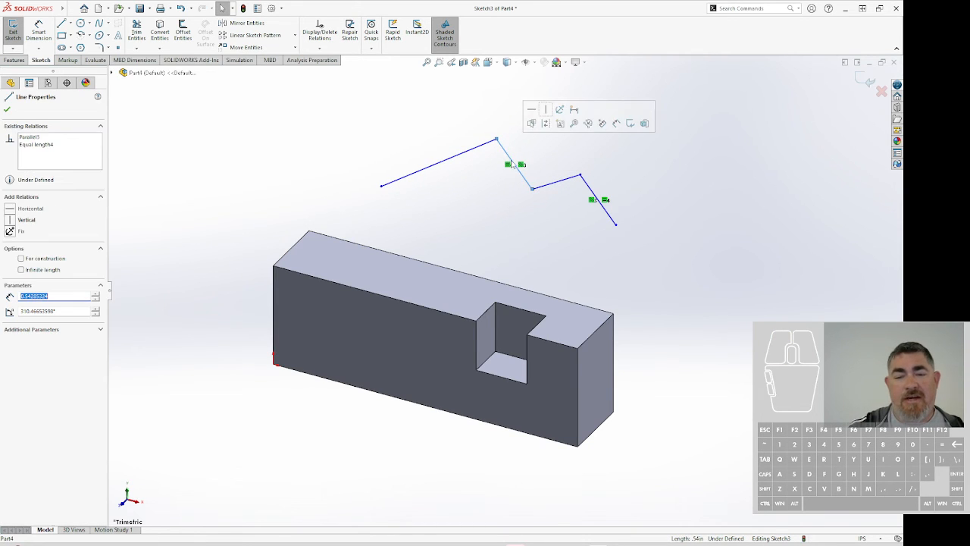
click(492, 201)
Sketch a separate sloping line about 1.1 in long above the zigzag, roughly in line with its first segment.
key(l)
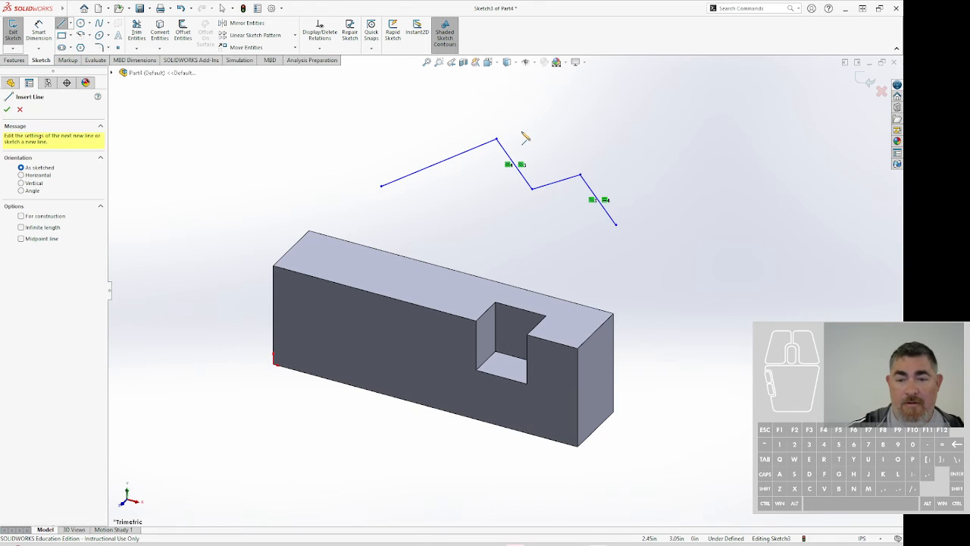
click(521, 131)
click(611, 91)
key(Escape)
key(Escape)
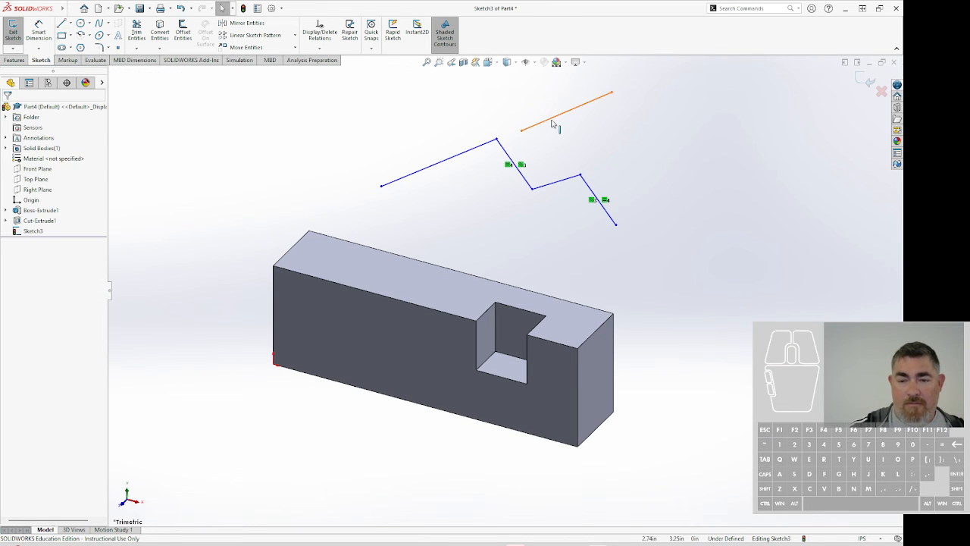
Make the separate line collinear with the zigzag's first line and turn it into construction geometry.
click(554, 123)
ctrl+click(490, 145)
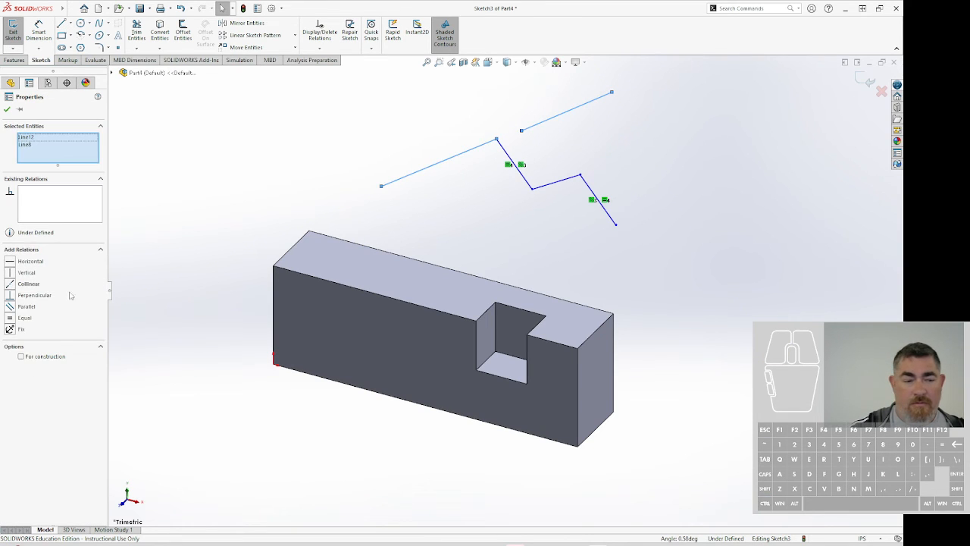
click(20, 285)
click(237, 198)
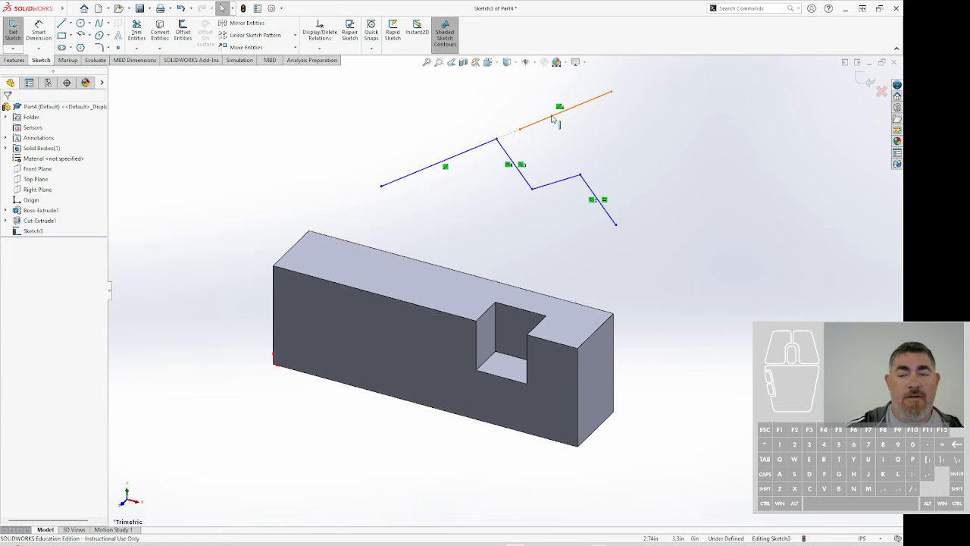
click(554, 115)
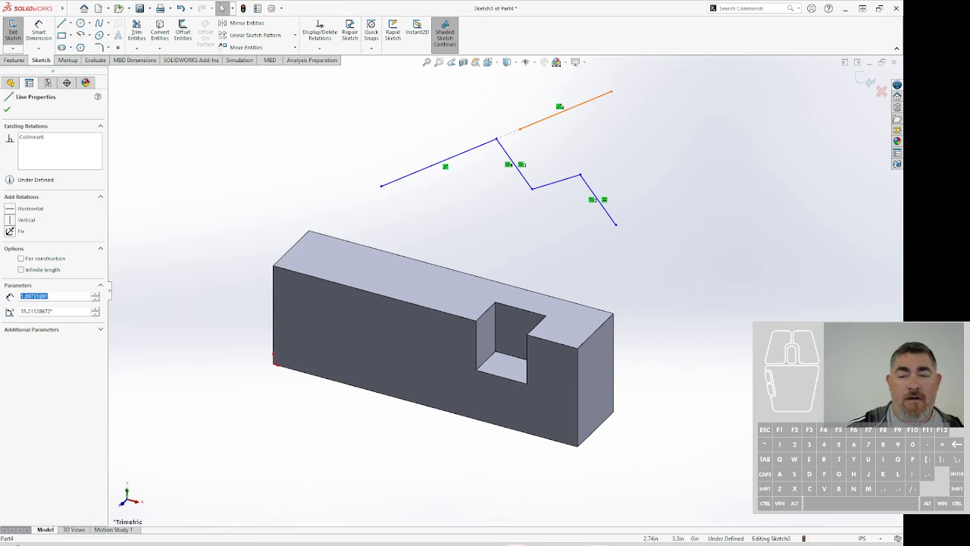
click(22, 258)
click(261, 167)
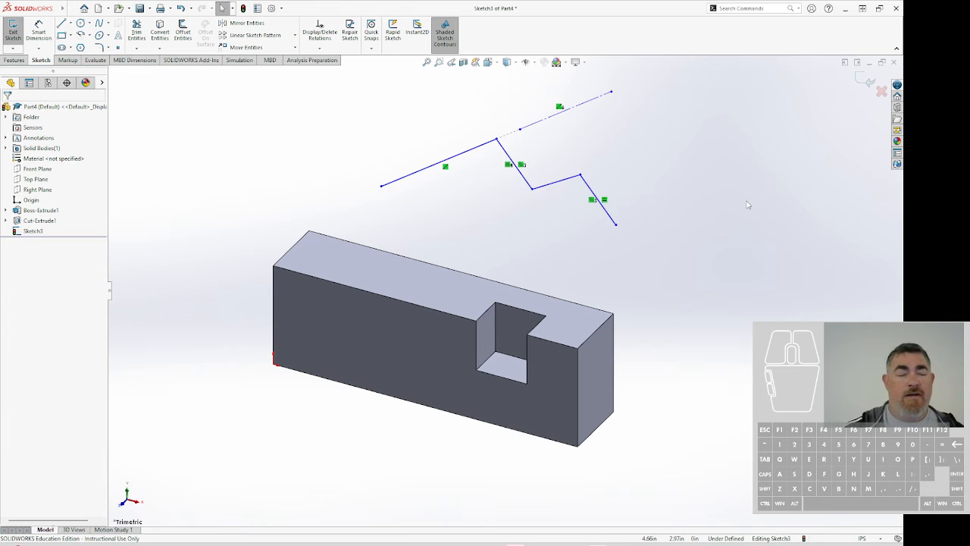
Delete the whole zigzag and the separate construction line from the sketch.
drag(647, 82, 440, 205)
key(Delete)
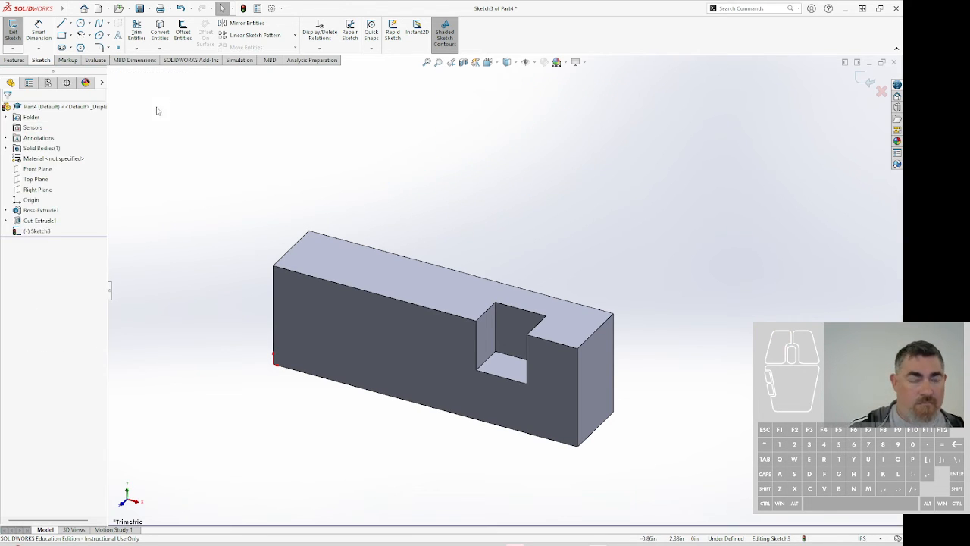
Sketch a vertical line about 1.32 in long upward from the midpoint of the front face's bottom edge.
key(l)
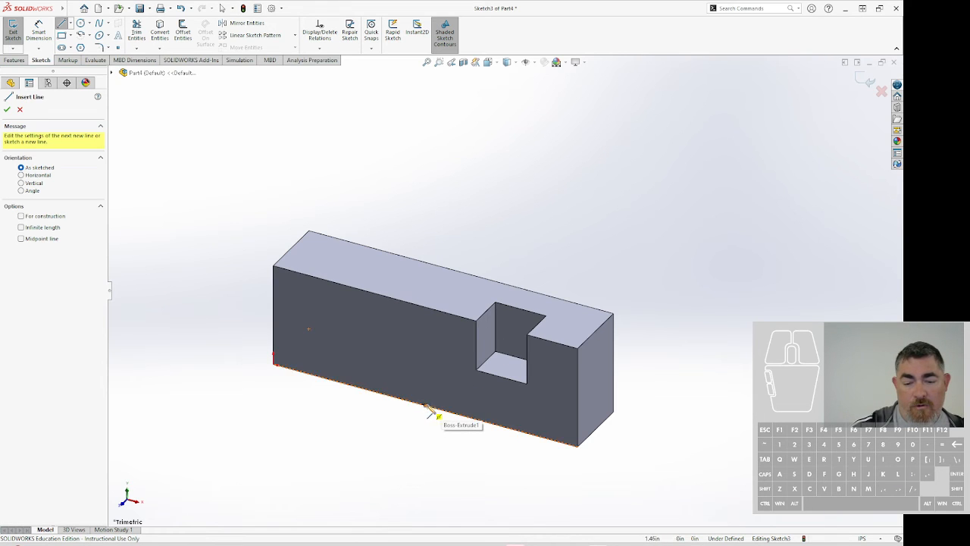
click(425, 406)
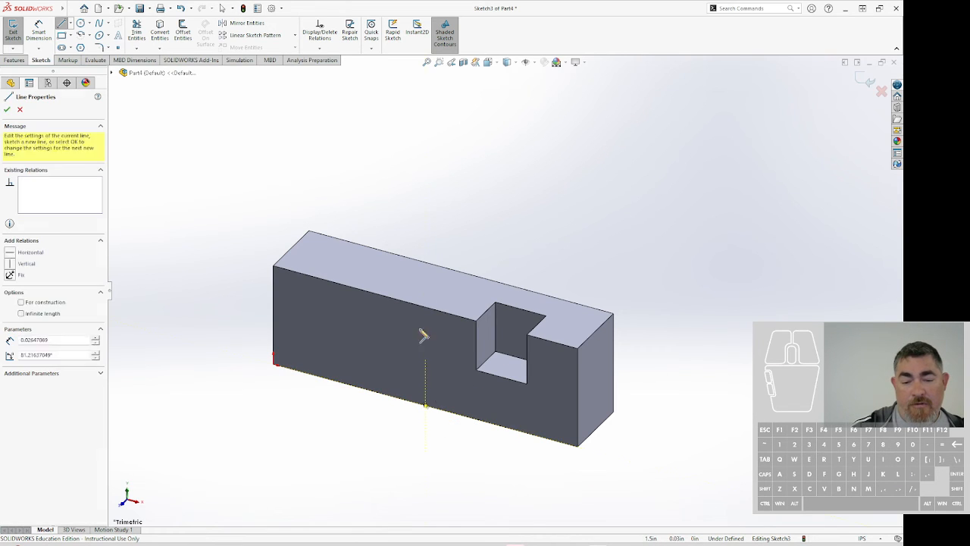
click(426, 276)
key(Escape)
key(Escape)
Turn the vertical line into a construction line of infinite length.
click(426, 341)
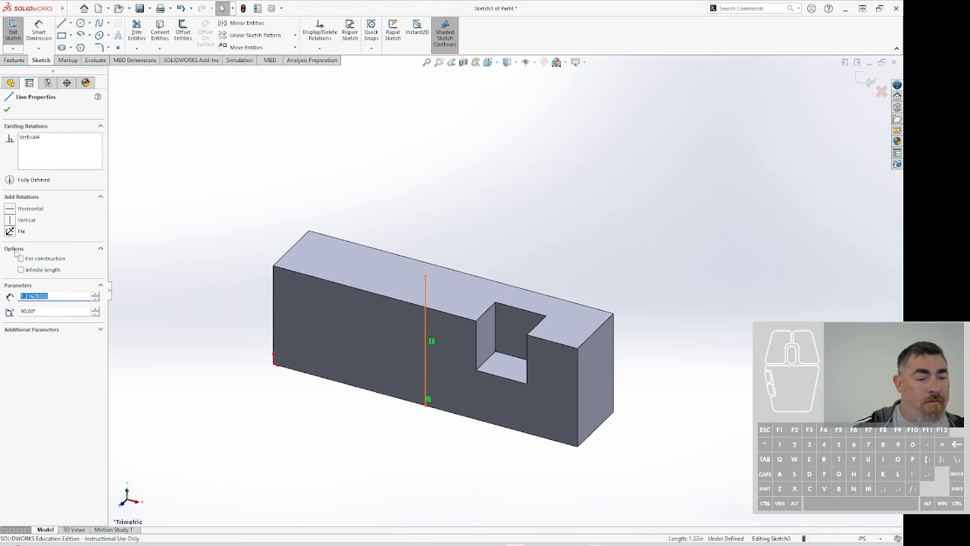
click(22, 259)
click(22, 270)
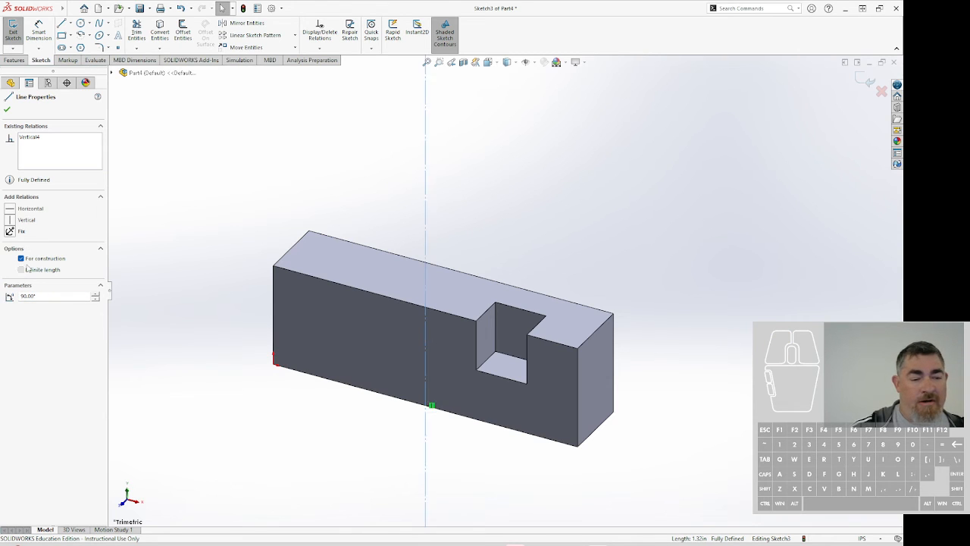
click(244, 201)
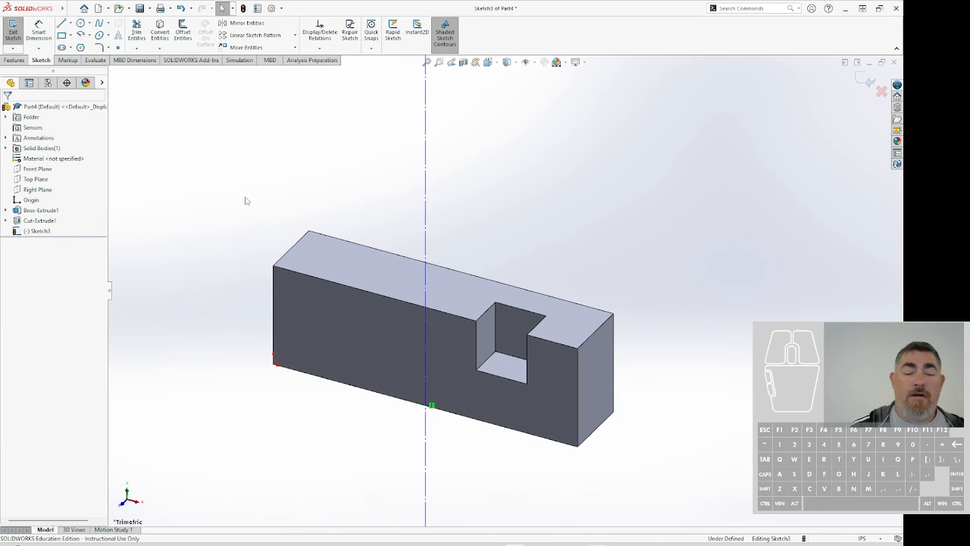
Move the infinite centerline sideways, then make it coincident with the midpoint of the front face's bottom edge.
drag(426, 397, 456, 457)
right_click(424, 405)
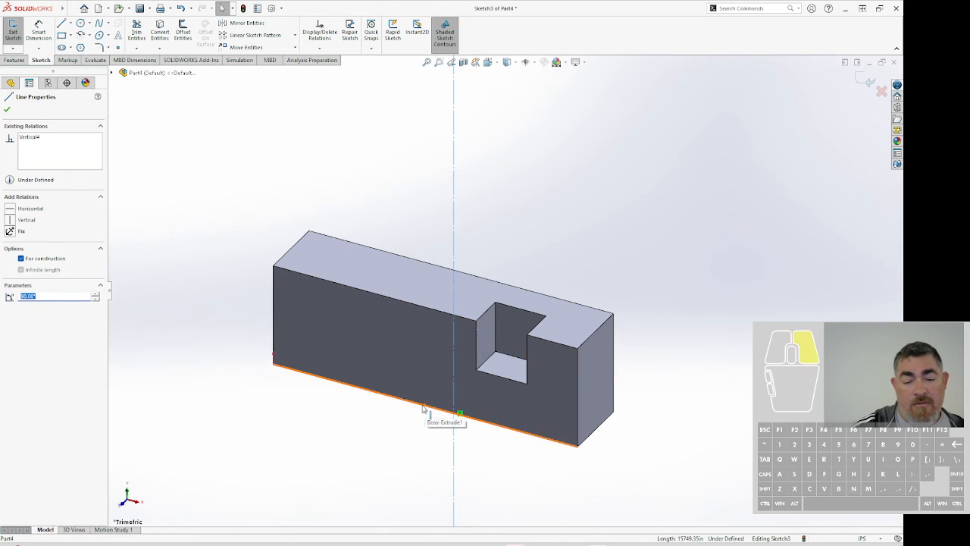
click(461, 407)
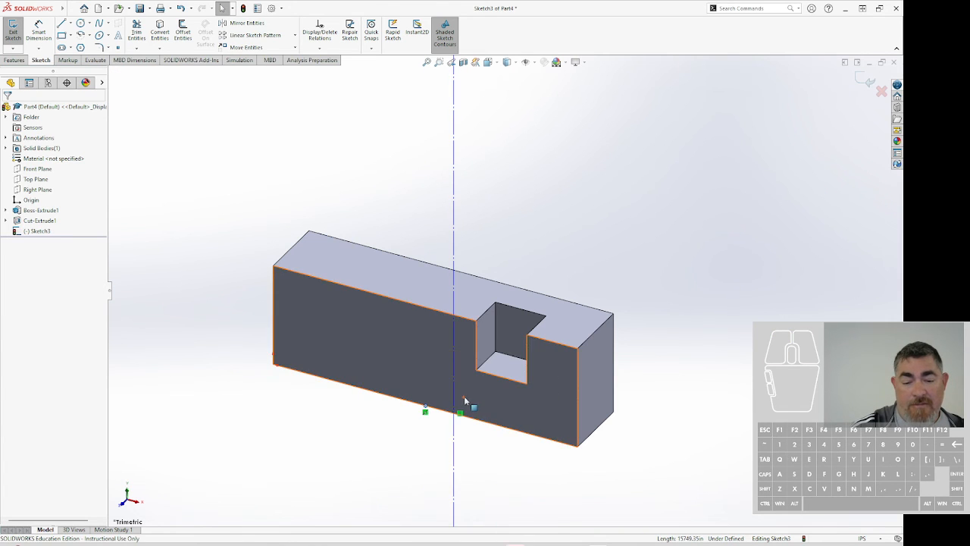
ctrl+click(455, 457)
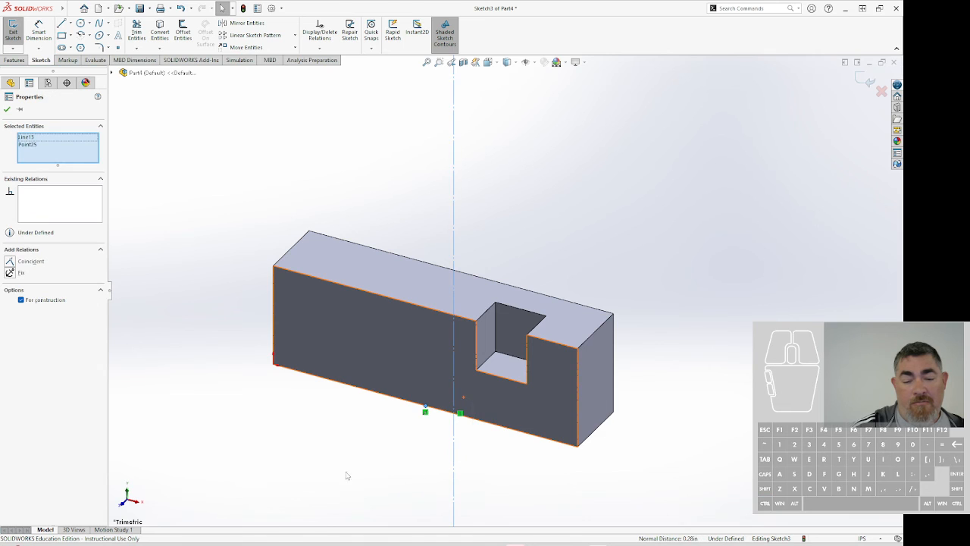
click(11, 262)
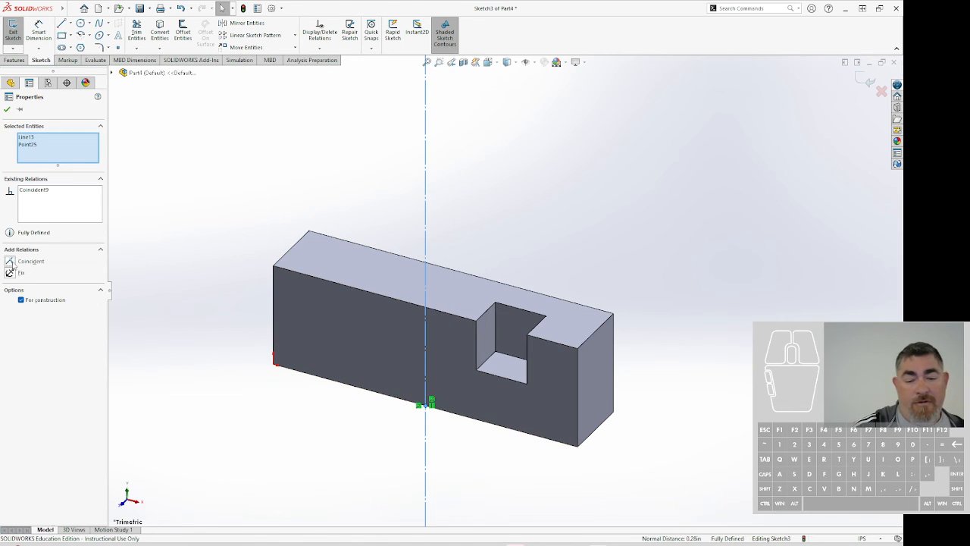
click(342, 447)
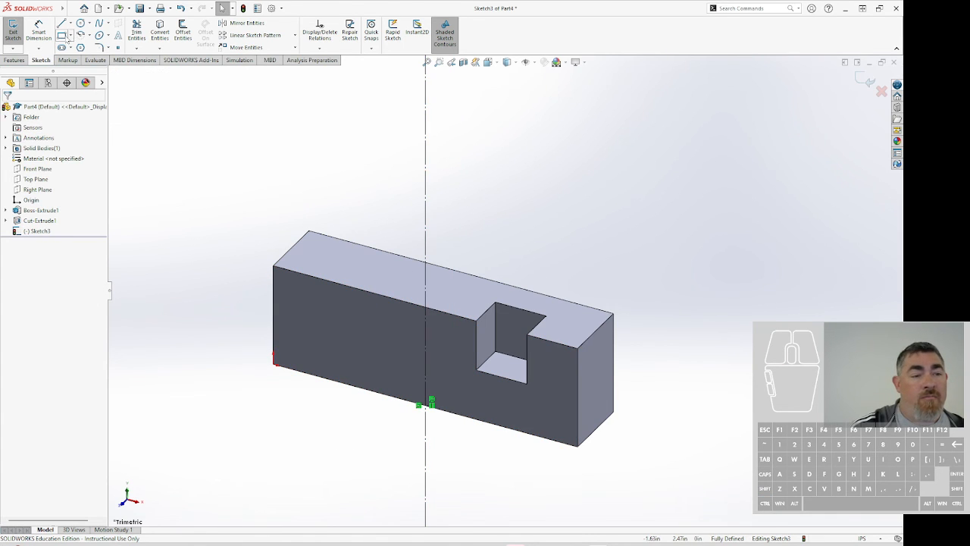
Sketch a small corner rectangle on the front face, near the block's left end.
click(62, 36)
click(299, 307)
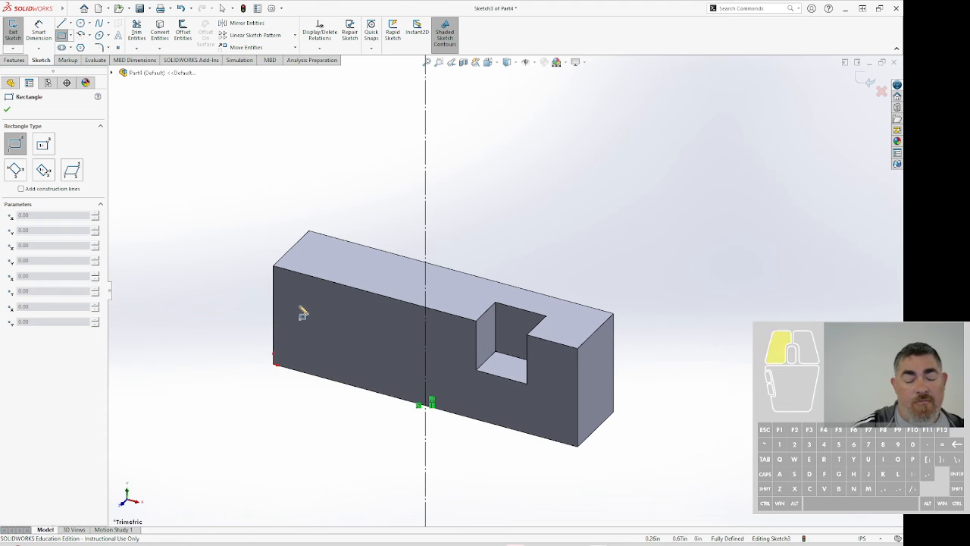
click(331, 347)
key(Escape)
Add a doubled distance dimension across the centerline from the rectangle's right side, keeping its drawn value.
right_drag(360, 324, 341, 304)
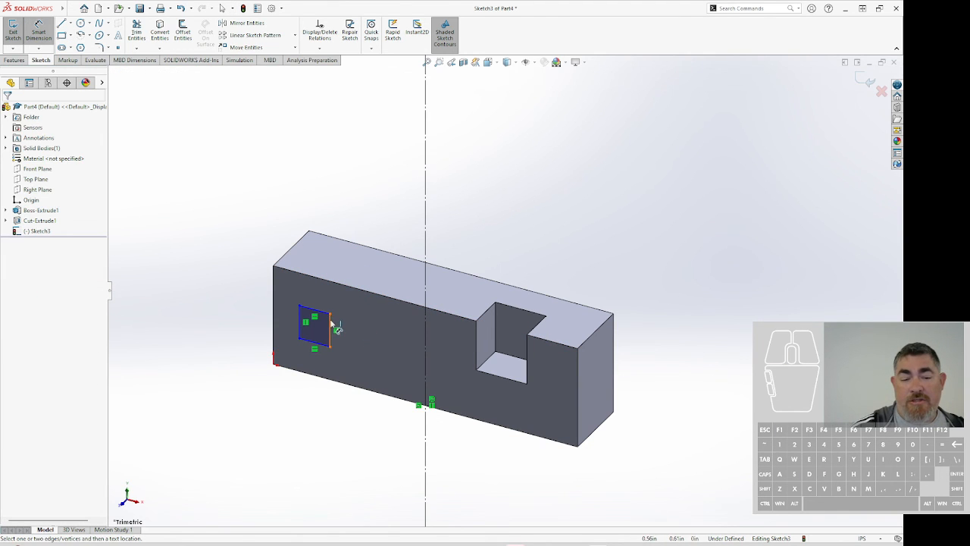
click(332, 325)
click(426, 266)
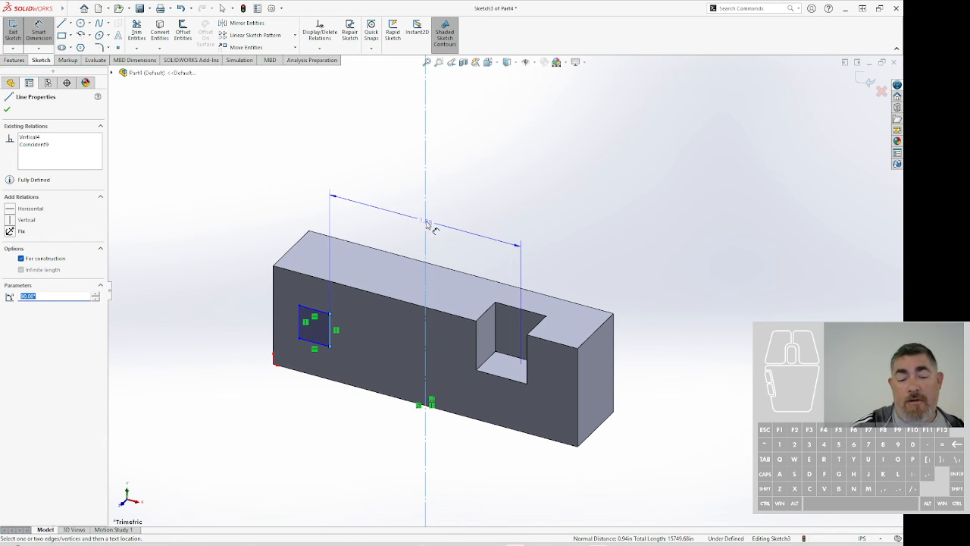
click(432, 223)
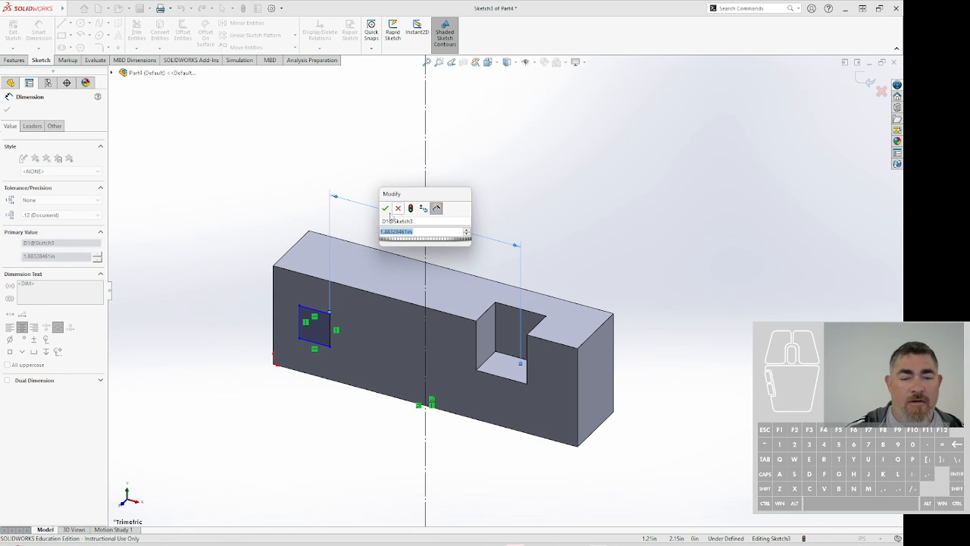
click(385, 207)
click(242, 367)
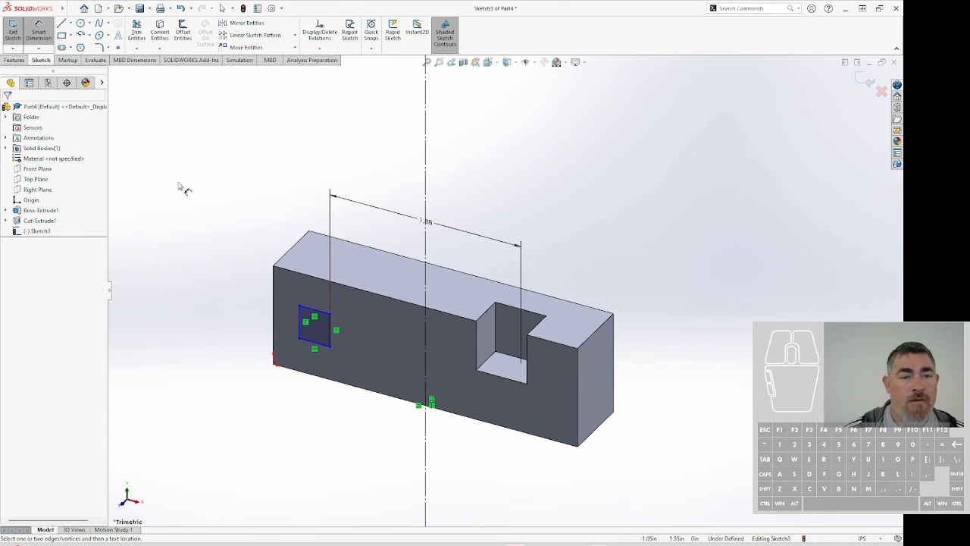
key(Escape)
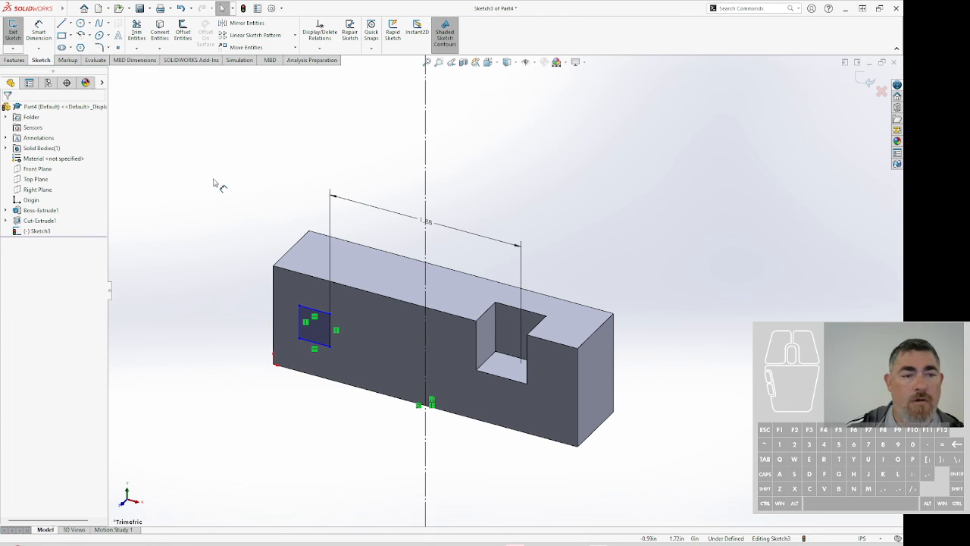